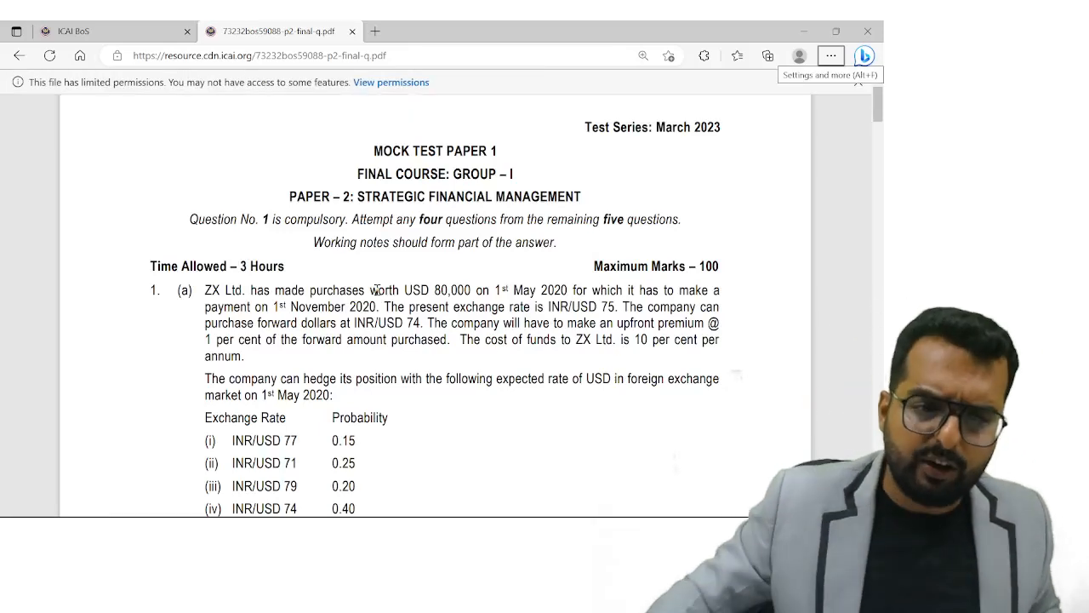
pyautogui.scroll(-2, 374, 290)
pyautogui.scroll(-1, 340, 255)
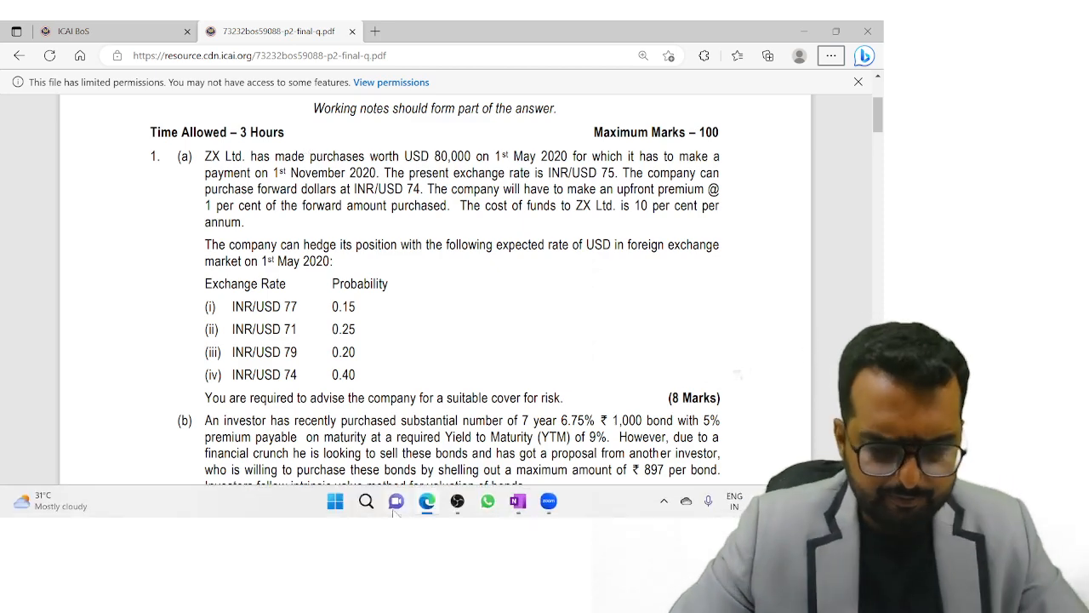
# Step: Create the MTP SERIES 1 section and prepare a full-page view with the black pen
pyautogui.click(518, 501)
pyautogui.click(633, 153)
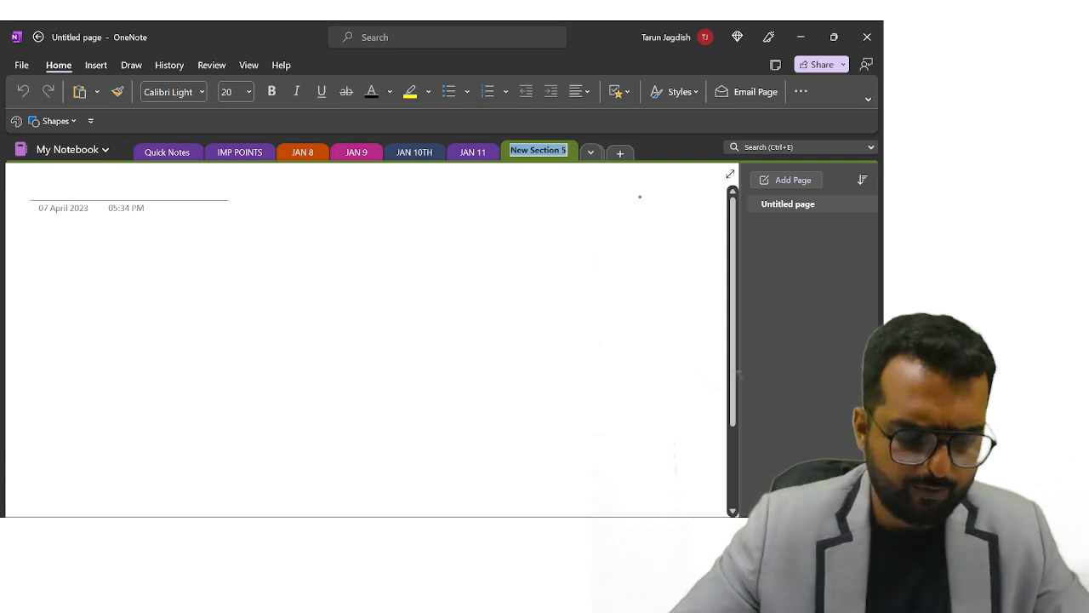
pyautogui.write('MTP SERIES 1')
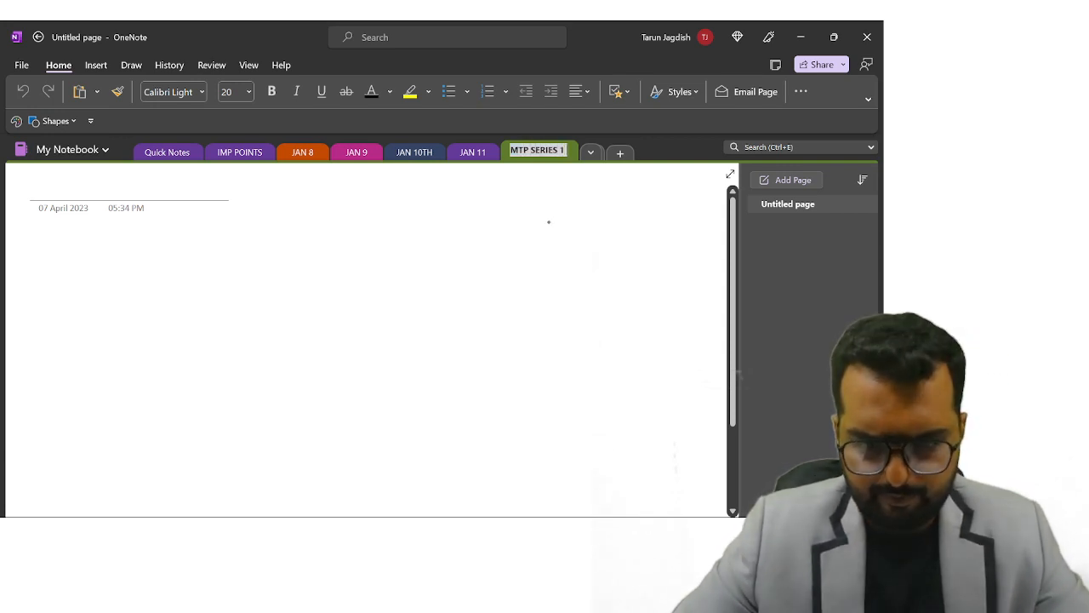
pyautogui.press('Return')
pyautogui.click(730, 174)
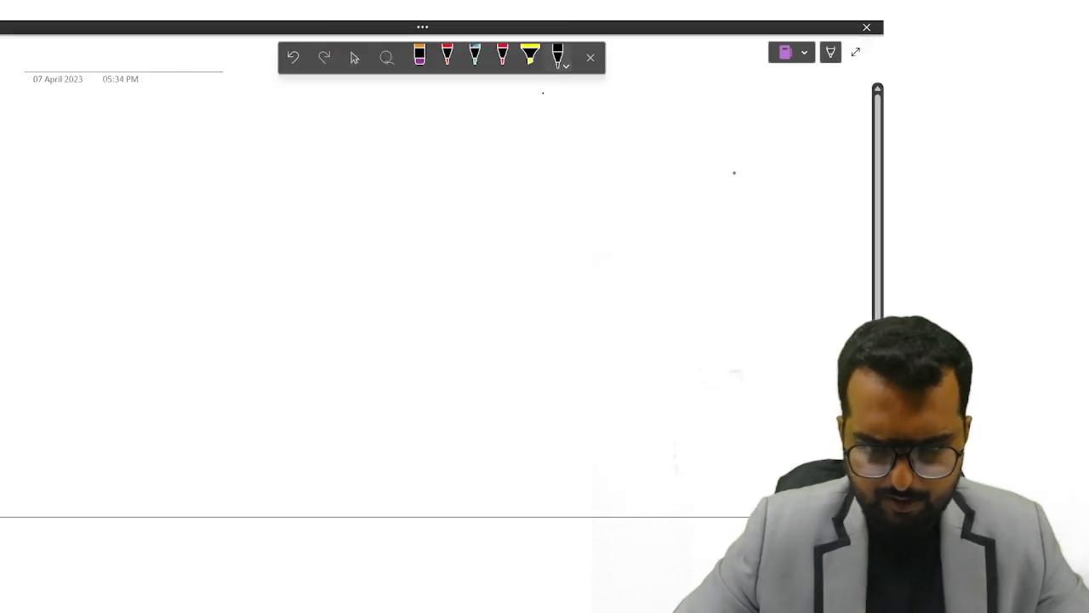
pyautogui.click(560, 61)
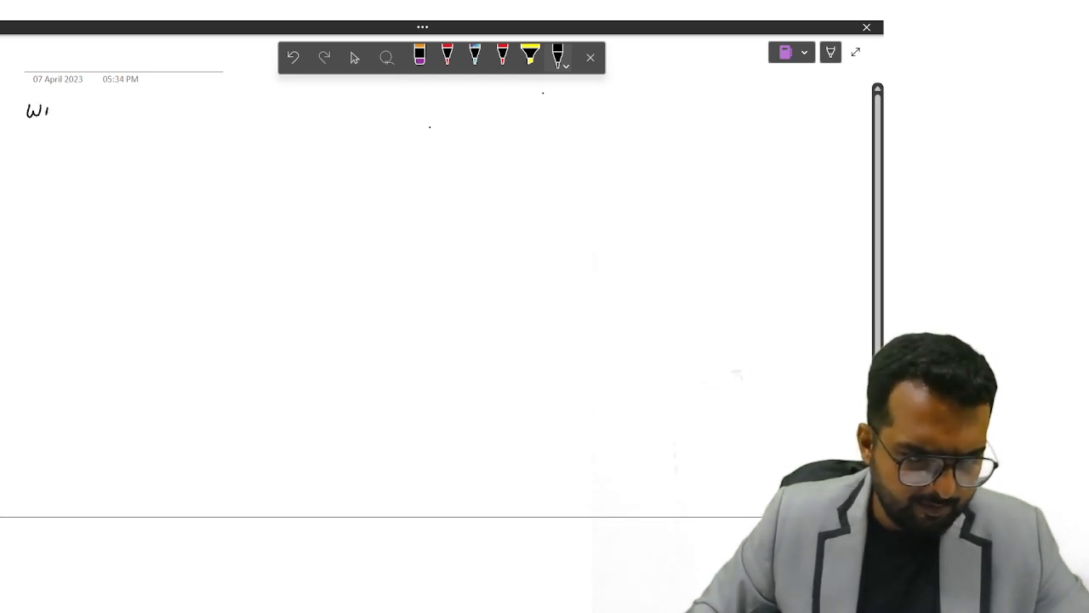
pyautogui.moveTo(32, 125); pyautogui.dragTo(92, 121)
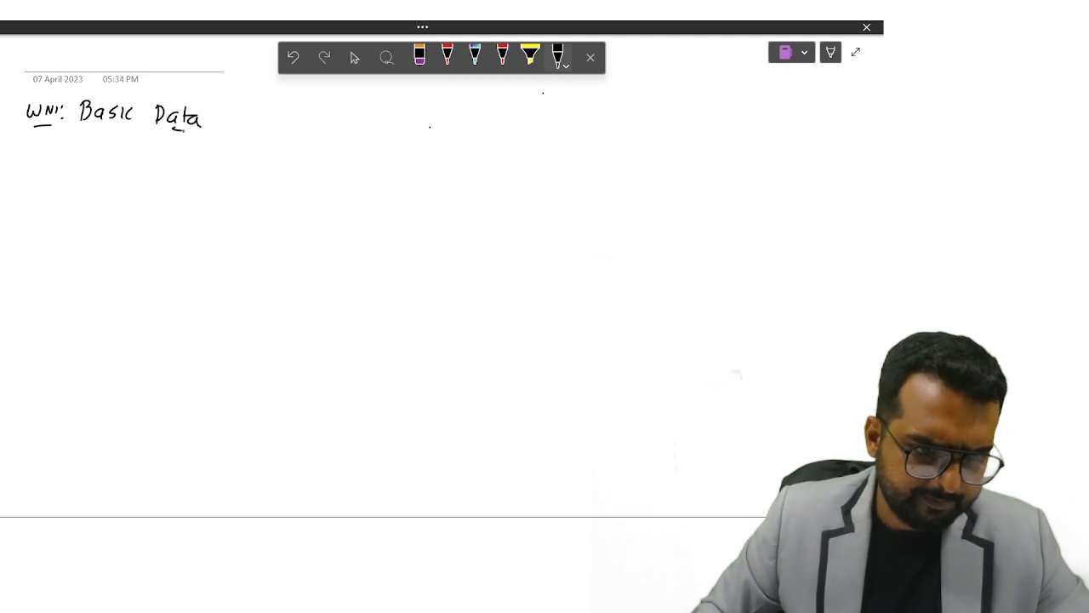
# Step: Handwrite item (a) $ Payable = 80,000 $ under the Basic Data heading, checking the question
pyautogui.hotkey('alt', 'Tab')
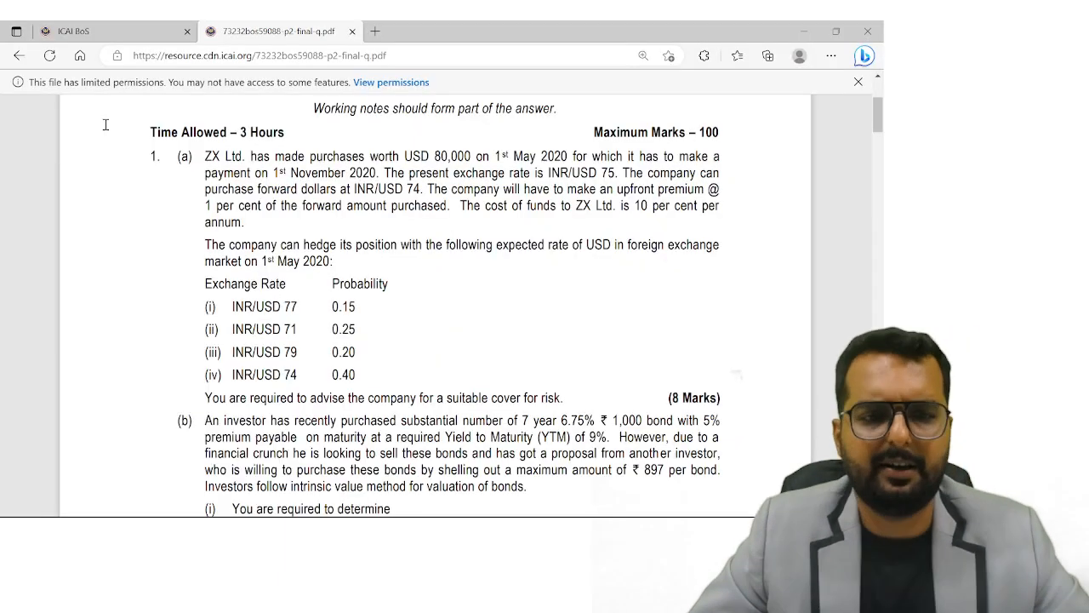
pyautogui.hotkey('alt', 'Tab')
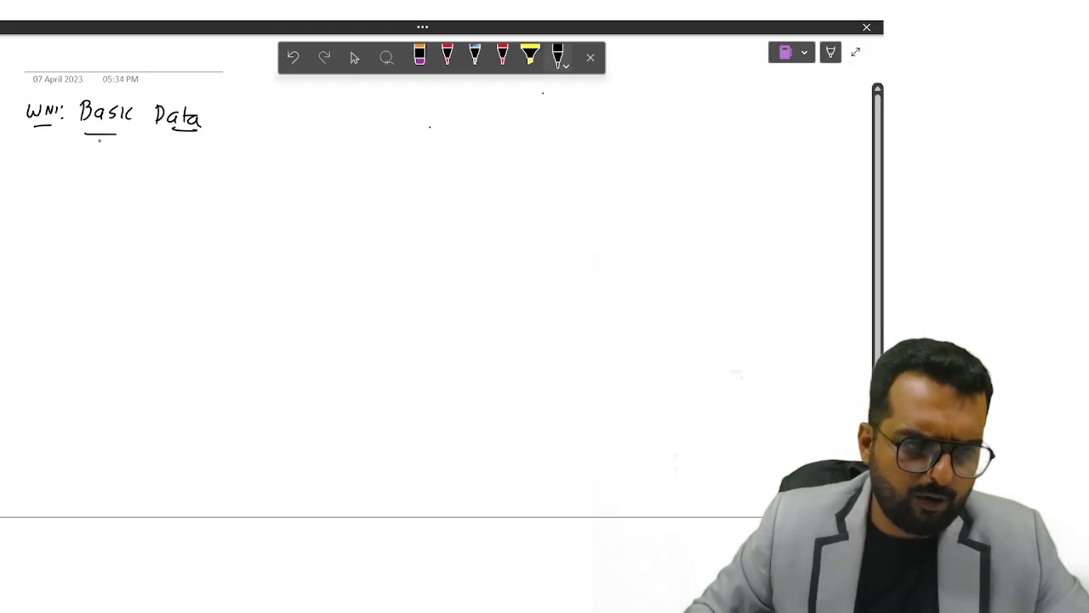
pyautogui.moveTo(47, 166); pyautogui.dragTo(38, 182)
pyautogui.moveTo(78, 168)
pyautogui.mouseDown()
pyautogui.moveTo(71, 181)
pyautogui.moveTo(136, 196)
pyautogui.moveTo(168, 163)
pyautogui.mouseUp()
pyautogui.moveTo(172, 162)
pyautogui.mouseDown()
pyautogui.moveTo(183, 175)
pyautogui.moveTo(216, 174)
pyautogui.mouseUp()
pyautogui.moveTo(255, 159)
pyautogui.mouseDown()
pyautogui.moveTo(257, 173)
pyautogui.moveTo(269, 170)
pyautogui.mouseUp()
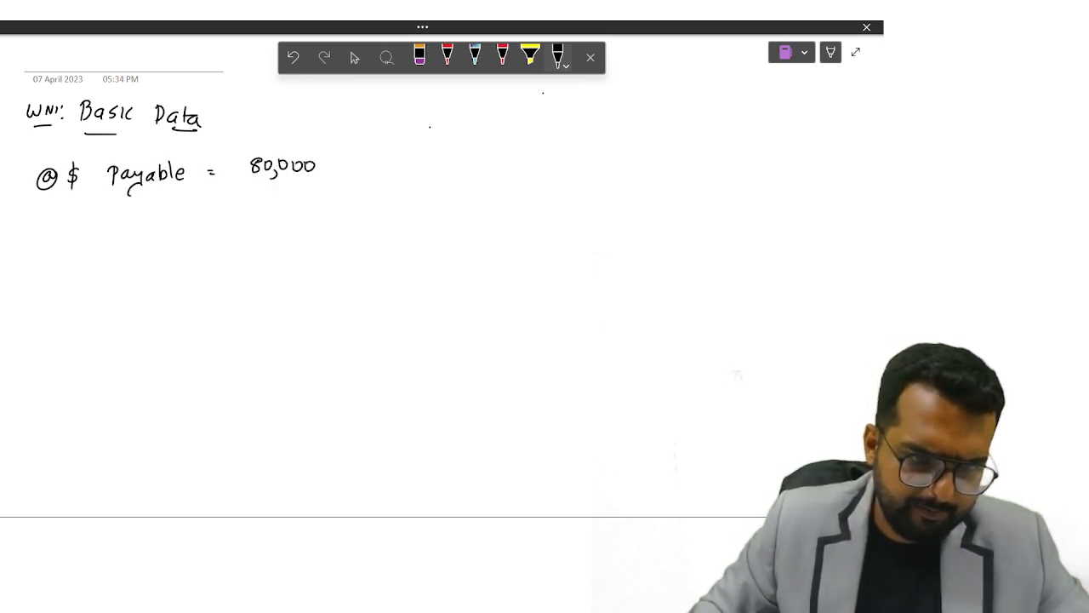
pyautogui.moveTo(334, 158); pyautogui.dragTo(325, 172)
pyautogui.moveTo(328, 150); pyautogui.dragTo(328, 177)
pyautogui.hotkey('alt', 'Tab')
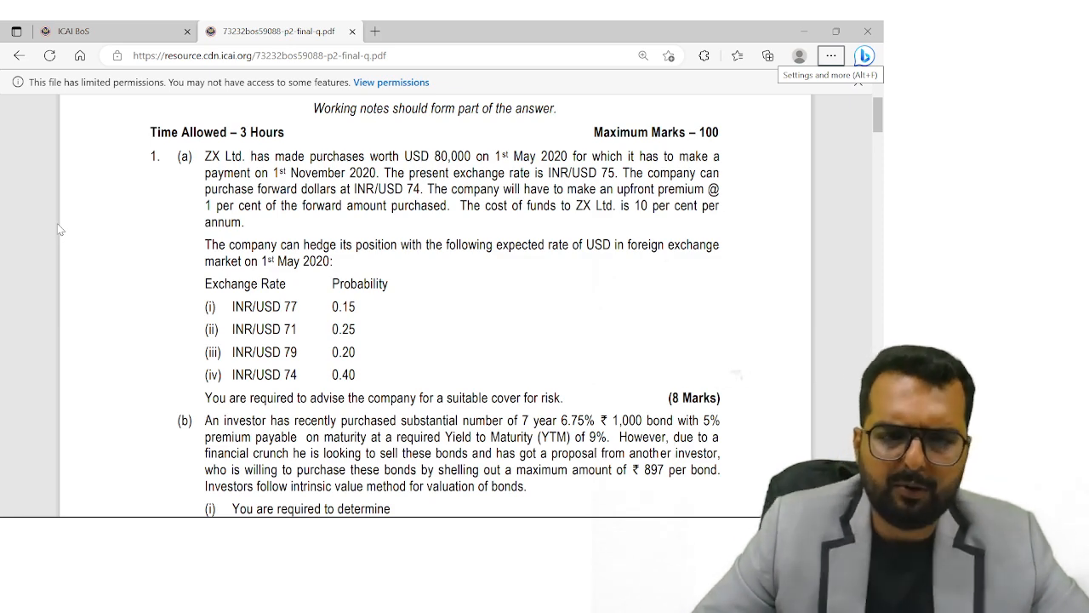
# Step: Handwrite item (b) Payment date: Nov 1 2020 and the QUE - 1 title at the top
pyautogui.hotkey('alt', 'Tab')
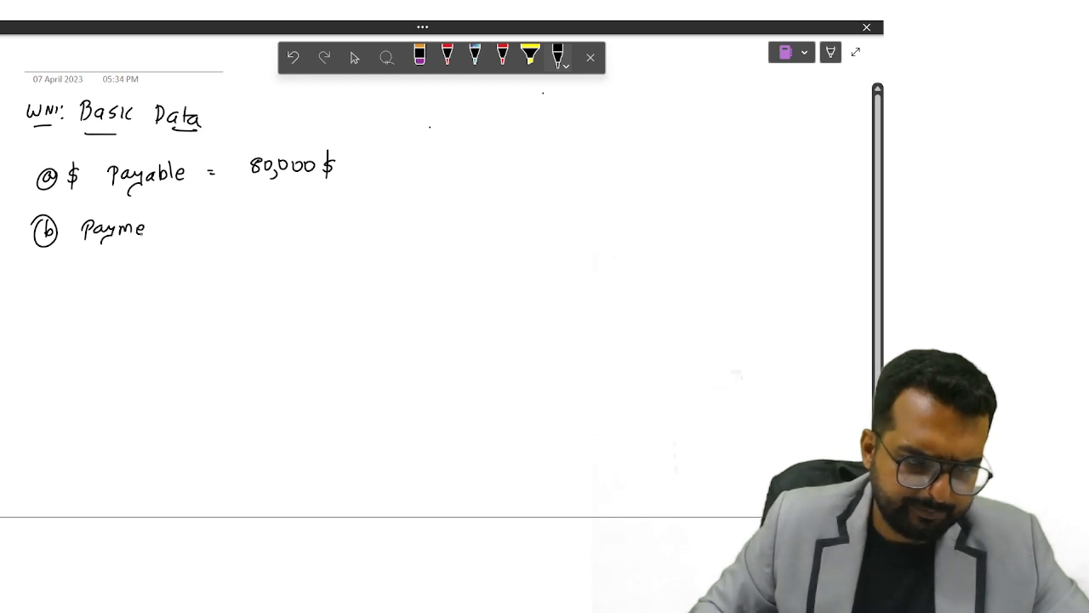
pyautogui.moveTo(146, 225); pyautogui.dragTo(374, 225)
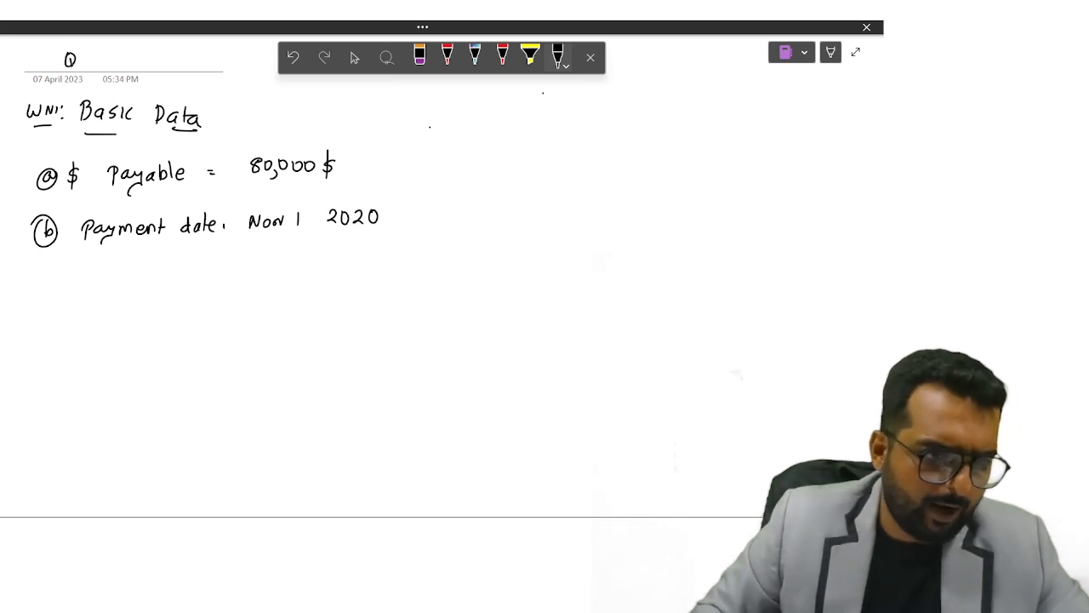
pyautogui.moveTo(78, 54); pyautogui.dragTo(91, 67)
pyautogui.moveTo(97, 55)
pyautogui.mouseDown()
pyautogui.moveTo(107, 67)
pyautogui.moveTo(156, 53)
pyautogui.moveTo(151, 68)
pyautogui.mouseUp()
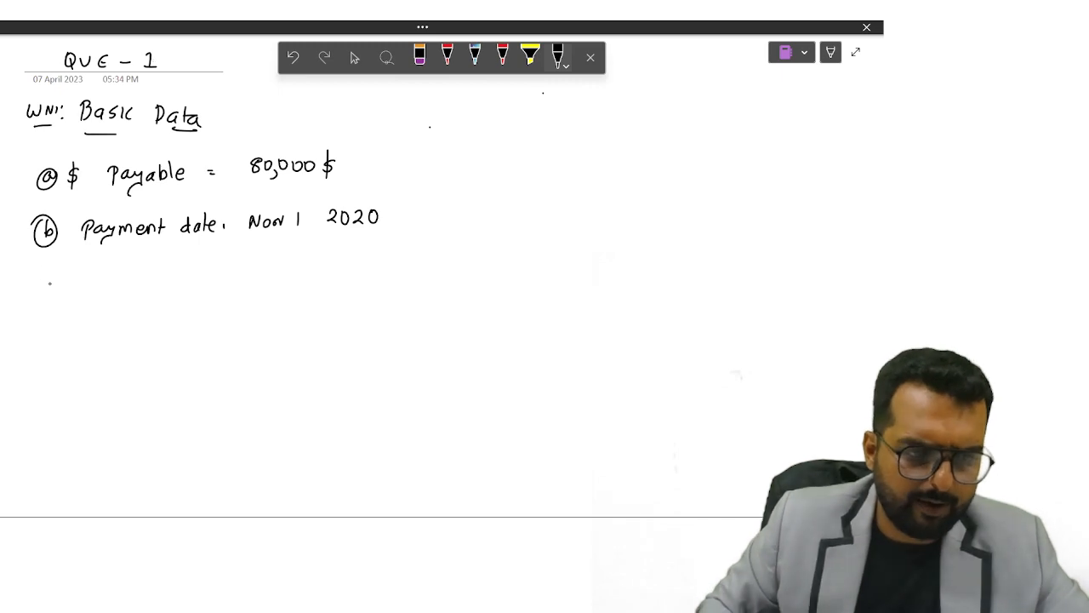
pyautogui.hotkey('alt', 'Tab')
pyautogui.hotkey('alt', 'Tab')
pyautogui.hotkey('alt', 'Tab')
pyautogui.hotkey('alt', 'Tab')
pyautogui.hotkey('alt', 'Tab')
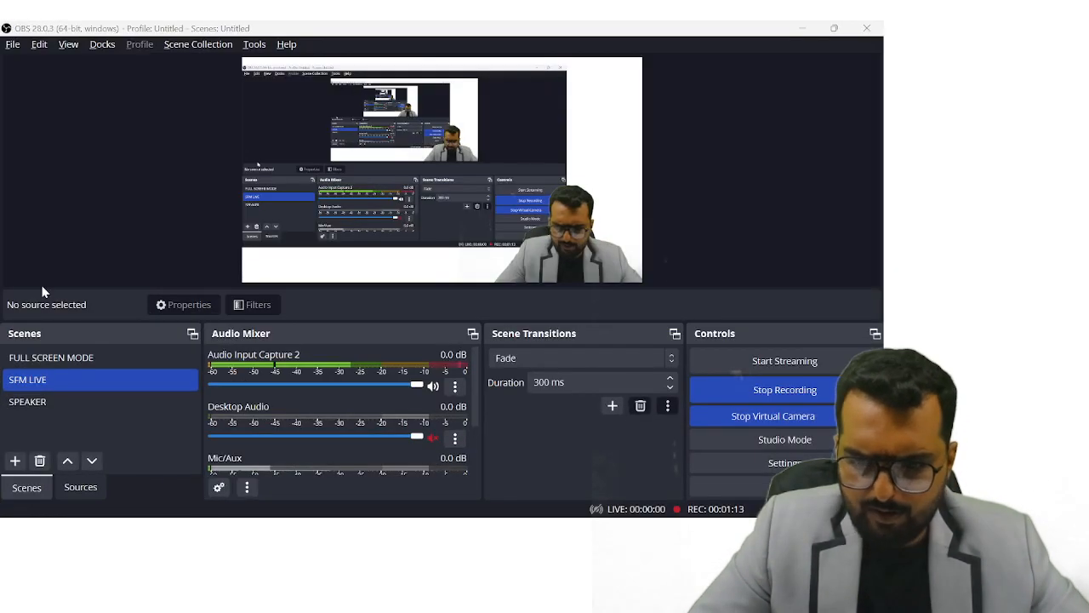
pyautogui.hotkey('alt', 'Tab')
pyautogui.hotkey('alt', 'Tab')
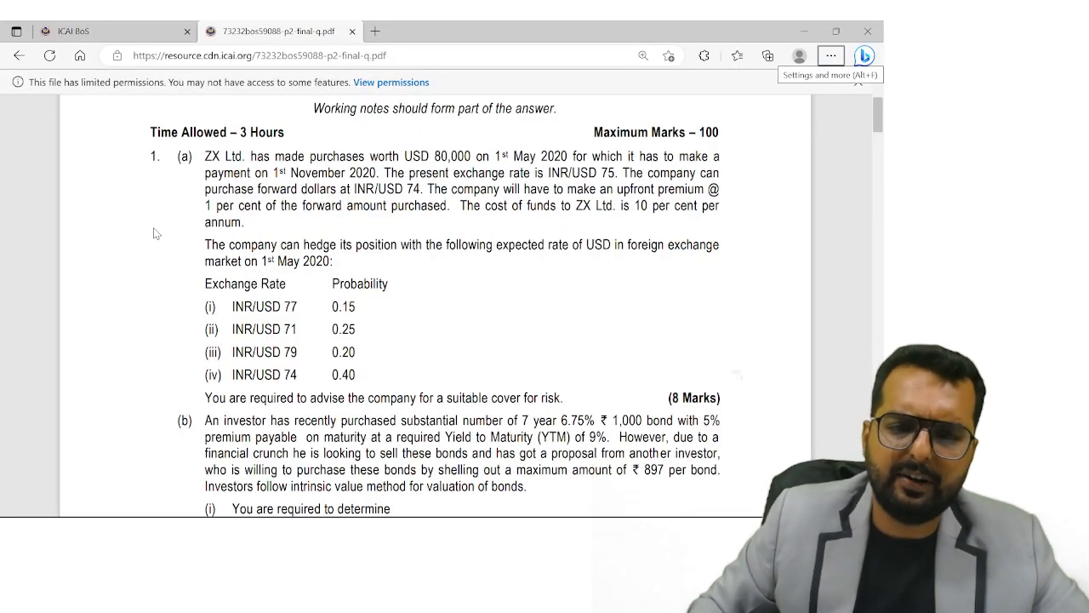
# Step: Handwrite items (c) Spot rate 75 ₹/$ and (d) Forward 74 ₹/$, then label (e)
pyautogui.hotkey('alt', 'Tab')
pyautogui.hotkey('alt', 'Tab')
pyautogui.hotkey('alt', 'Tab')
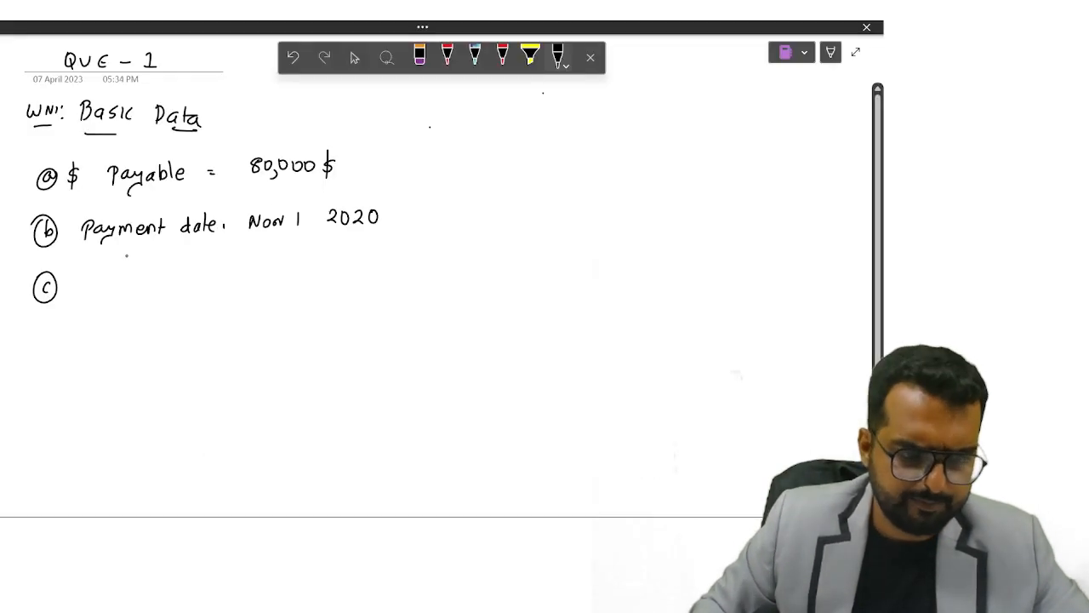
pyautogui.moveTo(82, 290)
pyautogui.mouseDown()
pyautogui.moveTo(85, 279)
pyautogui.moveTo(147, 288)
pyautogui.mouseUp()
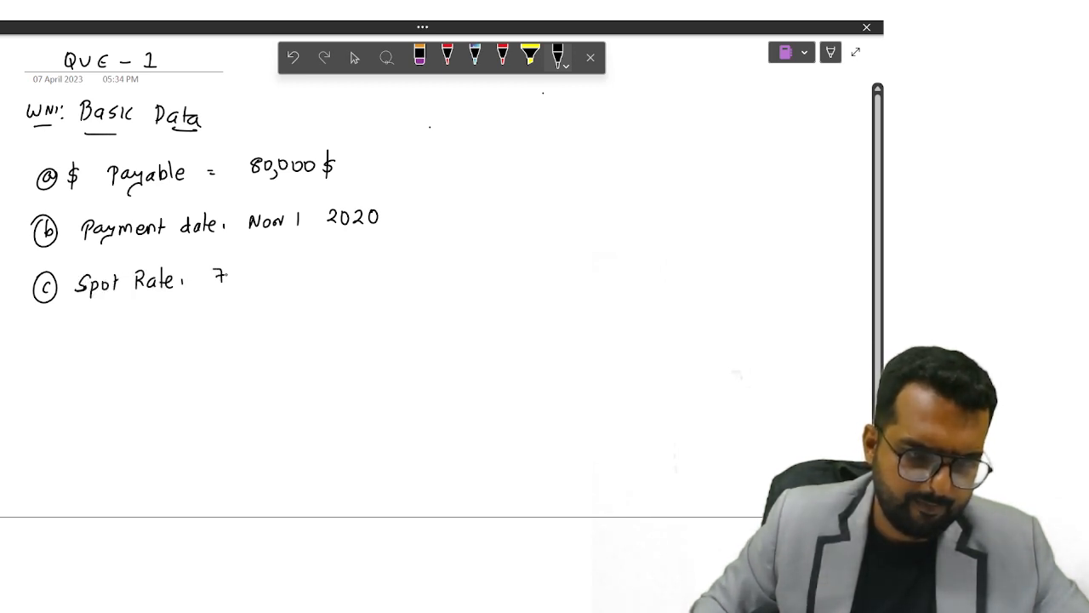
pyautogui.moveTo(250, 274); pyautogui.dragTo(258, 285)
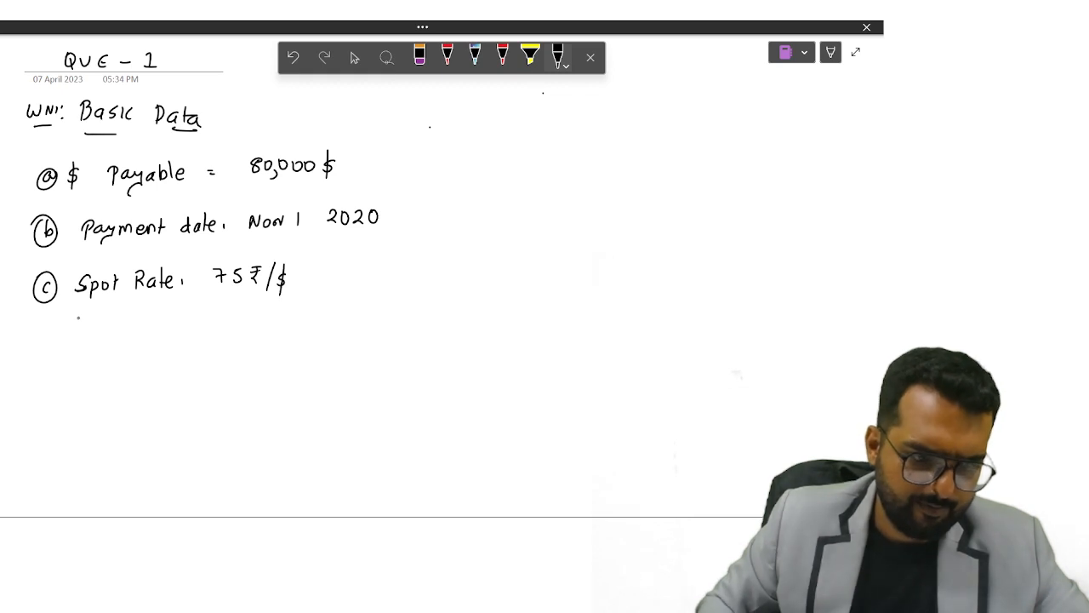
pyautogui.moveTo(38, 336); pyautogui.dragTo(51, 348)
pyautogui.hotkey('alt', 'Tab')
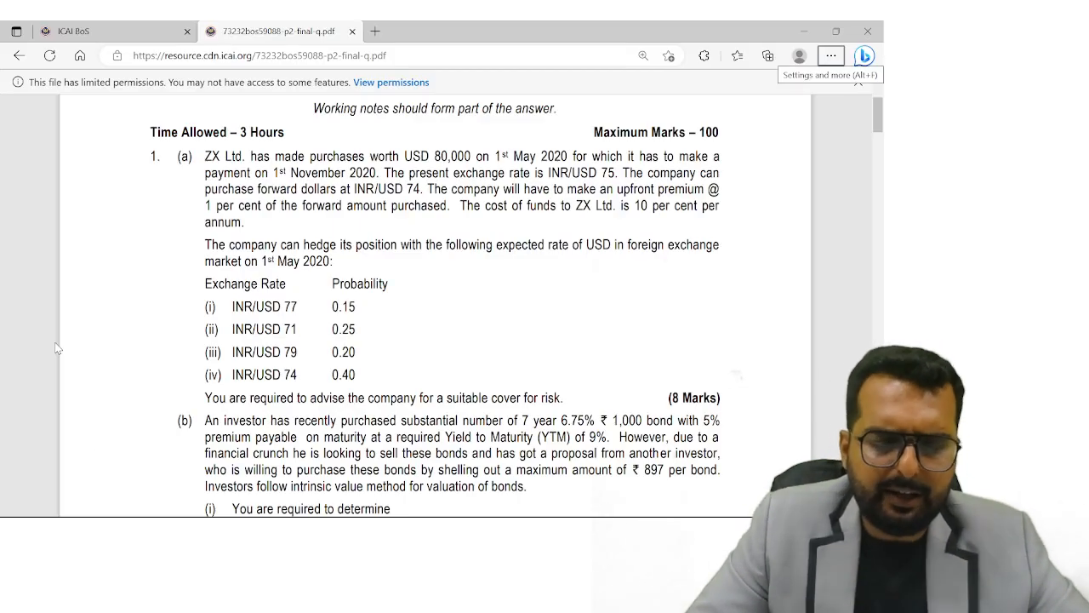
pyautogui.hotkey('alt', 'Tab')
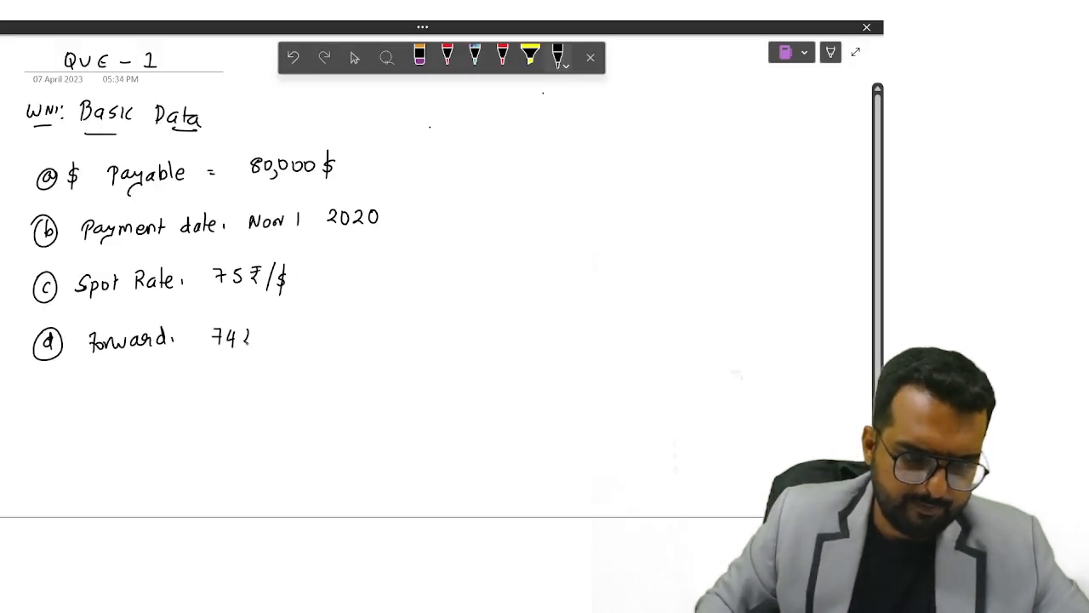
pyautogui.moveTo(57, 400); pyautogui.dragTo(53, 417)
# Step: Handwrite items (e) Upfront Premium 1% and (f) Interest 10%, checking the question paper
pyautogui.hotkey('alt', 'Tab')
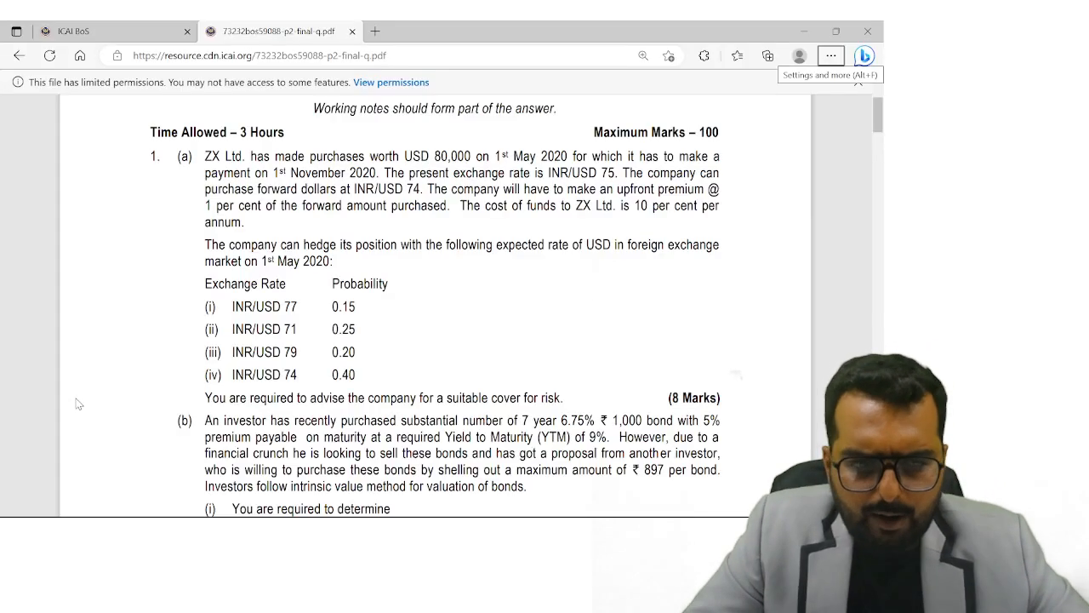
pyautogui.hotkey('alt', 'Tab')
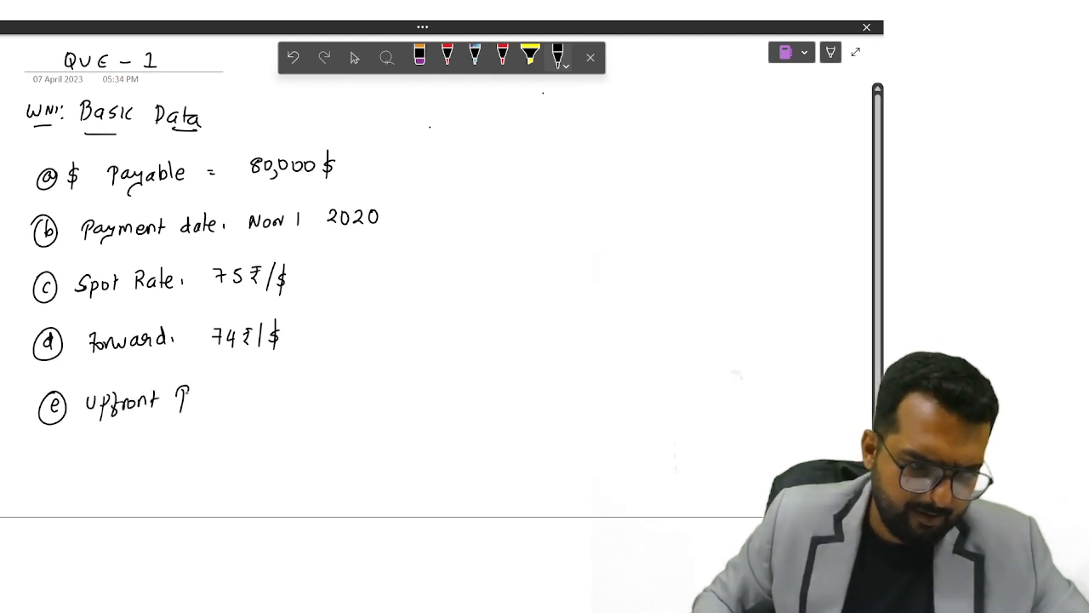
pyautogui.moveTo(240, 397); pyautogui.dragTo(279, 407)
pyautogui.moveTo(296, 388); pyautogui.dragTo(296, 408)
pyautogui.hotkey('alt', 'Tab')
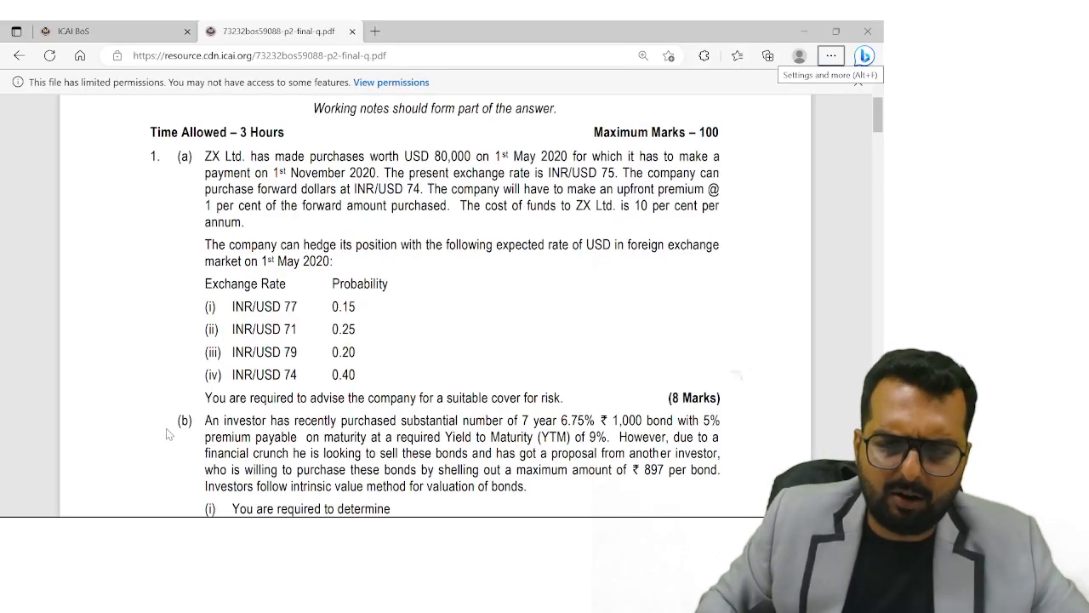
pyautogui.hotkey('alt', 'Tab')
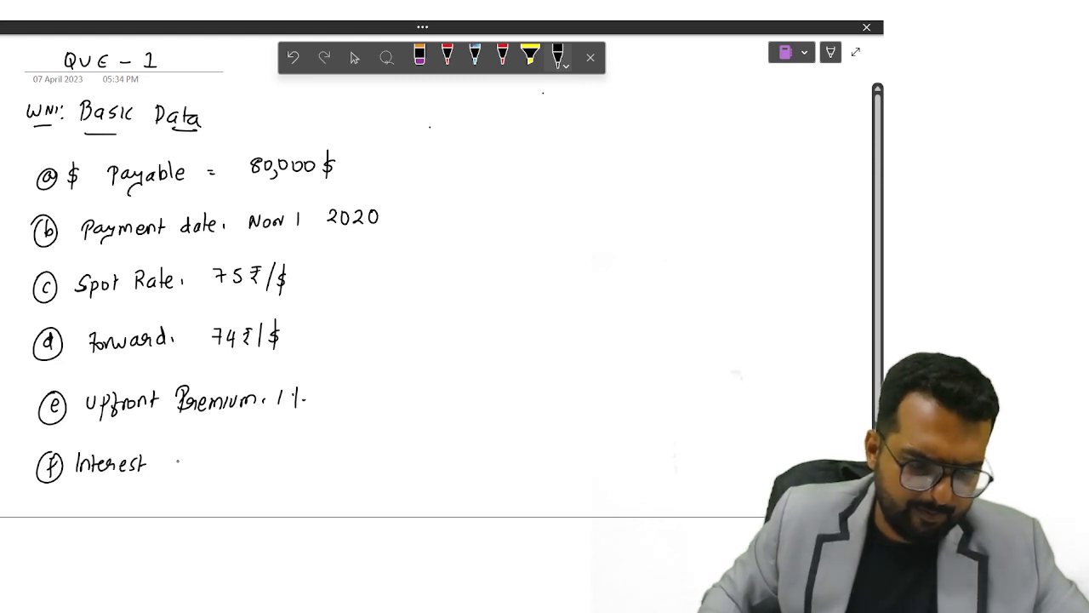
pyautogui.hotkey('alt', 'Tab')
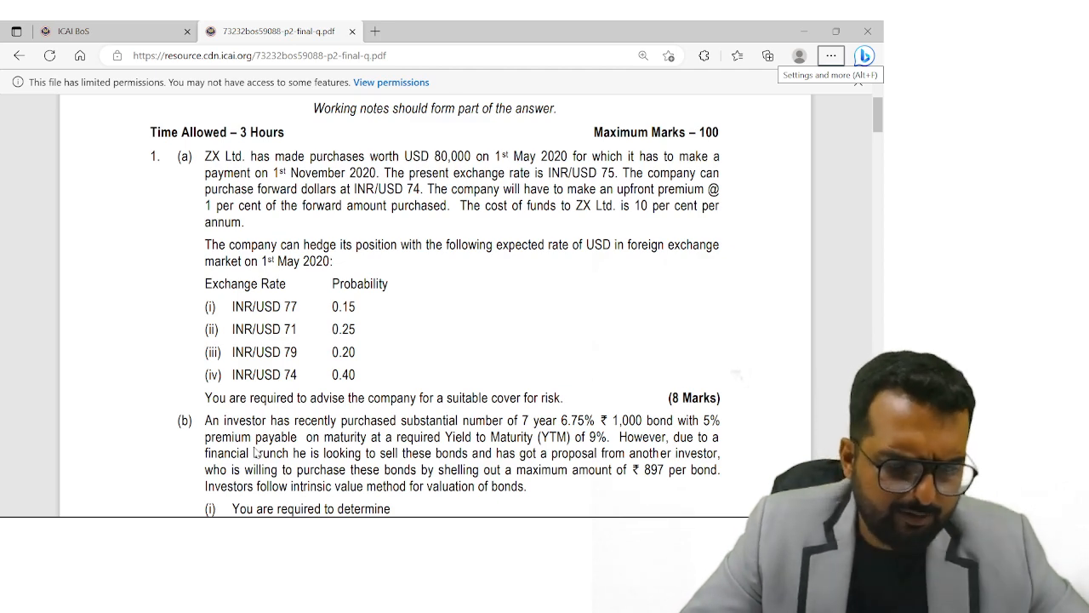
pyautogui.hotkey('alt', 'Tab')
# Step: Handwrite and underline item (g) Expected Spot Rate = in a second column
pyautogui.moveTo(434, 157); pyautogui.dragTo(446, 171)
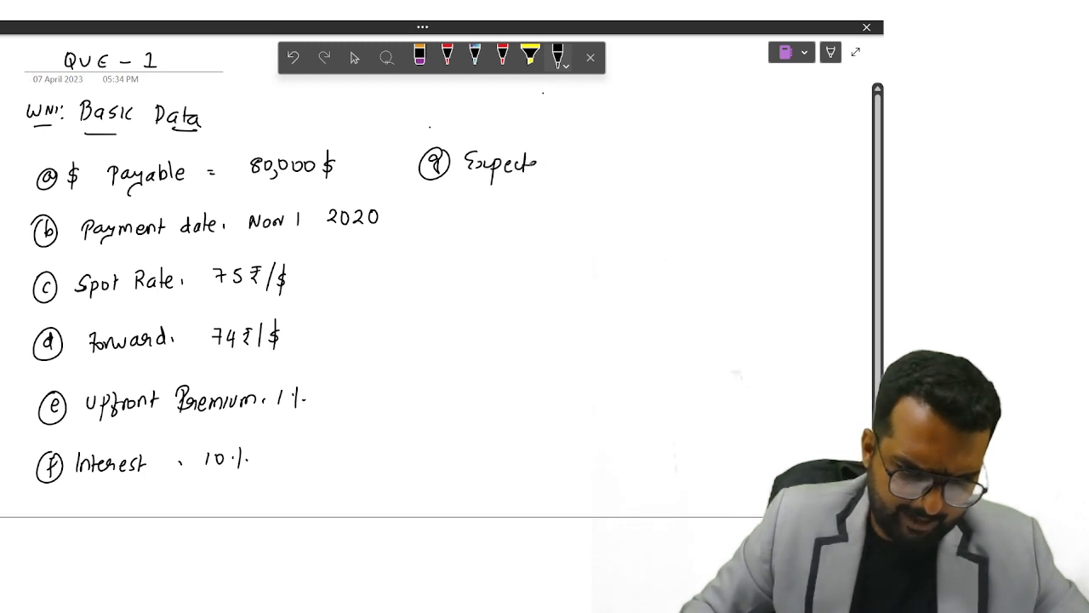
pyautogui.moveTo(600, 157); pyautogui.dragTo(680, 162)
pyautogui.moveTo(475, 189); pyautogui.dragTo(669, 192)
pyautogui.moveTo(713, 157); pyautogui.dragTo(721, 163)
pyautogui.hotkey('alt', 'Tab')
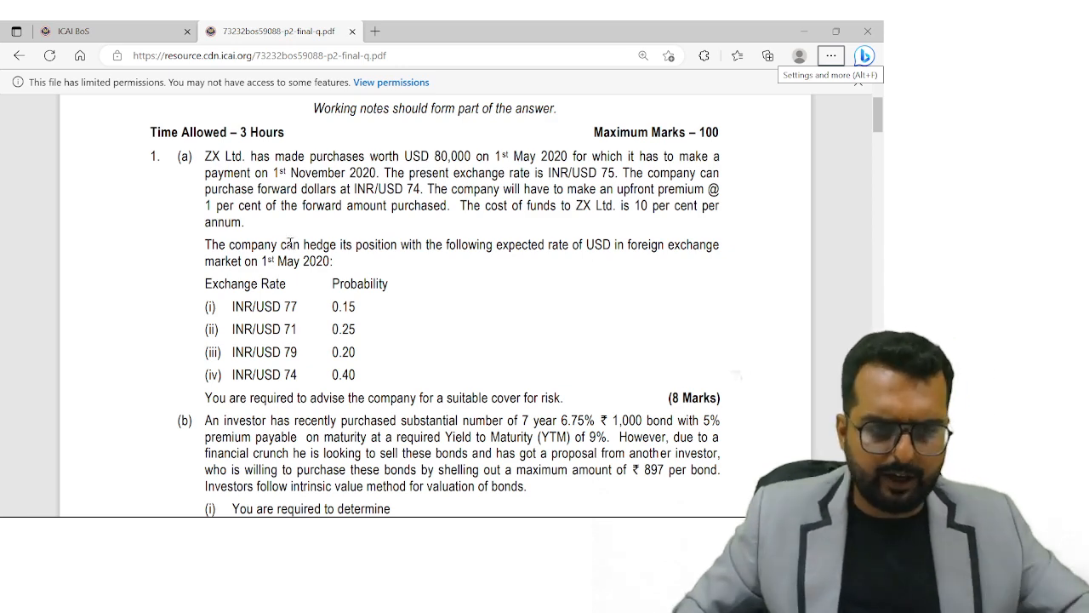
pyautogui.hotkey('alt', 'Tab')
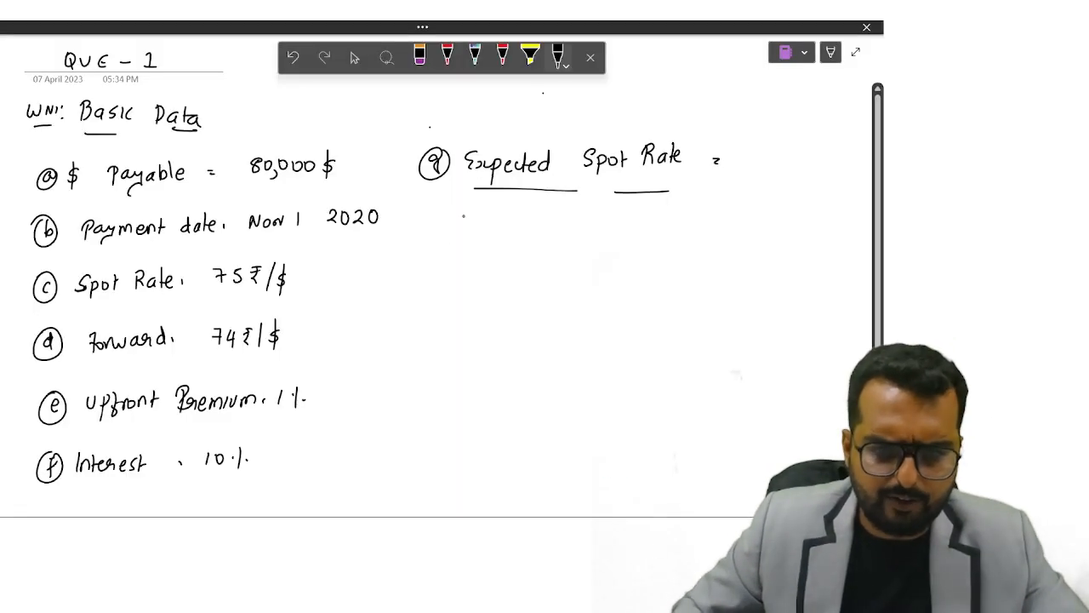
# Step: Write 74.70 ₹/$ as the expected spot rate and verify against the question
pyautogui.moveTo(744, 157)
pyautogui.mouseDown()
pyautogui.moveTo(757, 171)
pyautogui.moveTo(810, 170)
pyautogui.mouseUp()
pyautogui.moveTo(822, 153); pyautogui.dragTo(815, 182)
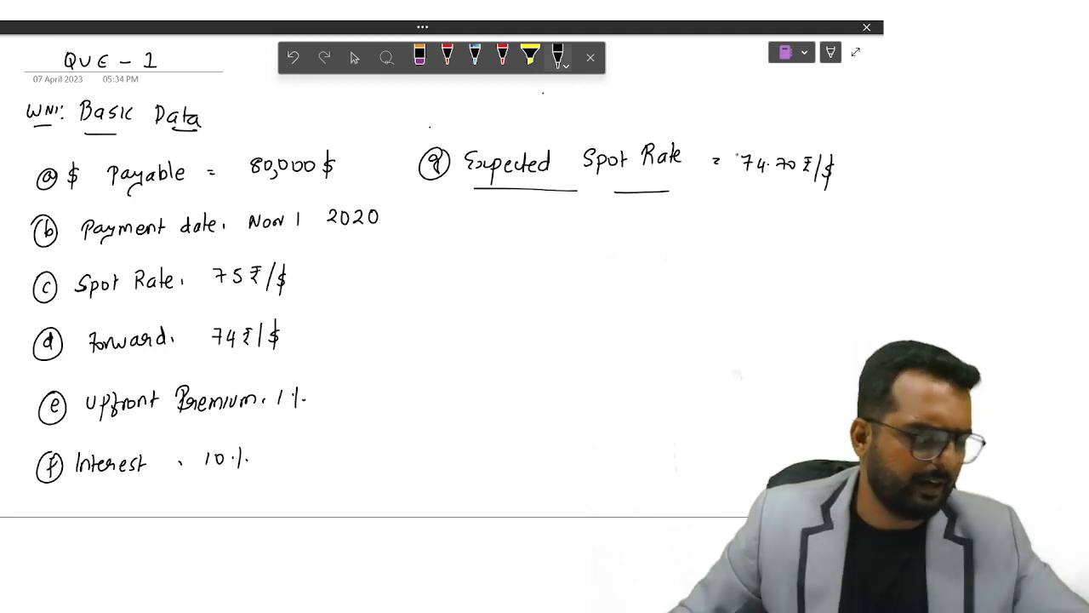
pyautogui.hotkey('alt', 'Tab')
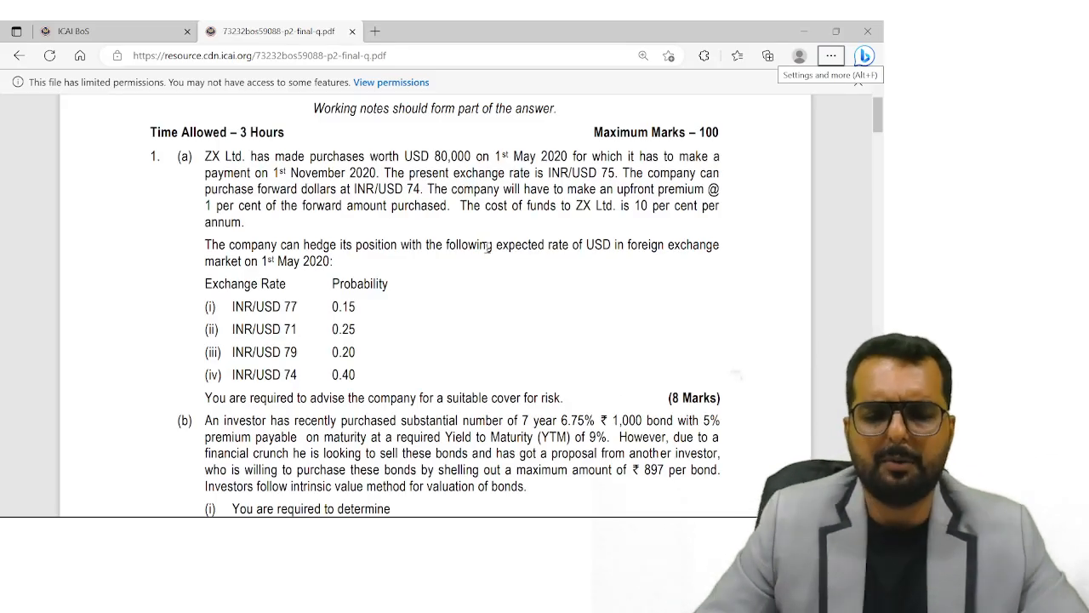
pyautogui.hotkey('alt', 'Tab')
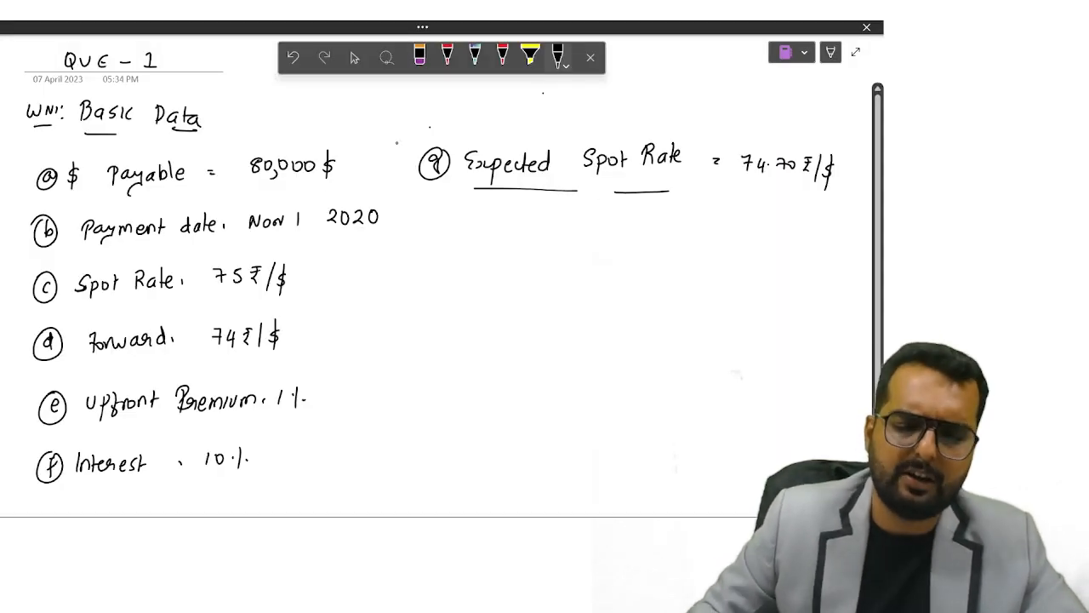
# Step: On a new page, handwrite and underline the heading WN2: Amt Payable under Forward Contract
pyautogui.hotkey('ctrl', 'pagedown')
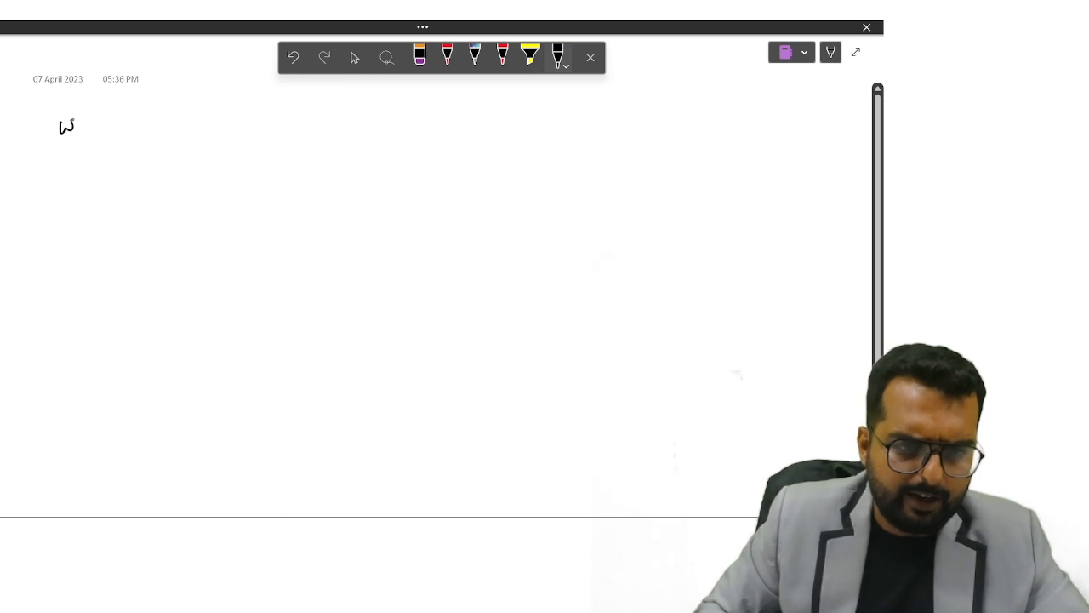
pyautogui.moveTo(77, 119)
pyautogui.mouseDown()
pyautogui.moveTo(111, 131)
pyautogui.moveTo(90, 146)
pyautogui.moveTo(145, 120)
pyautogui.moveTo(169, 132)
pyautogui.moveTo(260, 129)
pyautogui.mouseUp()
pyautogui.moveTo(268, 117)
pyautogui.mouseDown()
pyautogui.moveTo(277, 128)
pyautogui.moveTo(325, 126)
pyautogui.mouseUp()
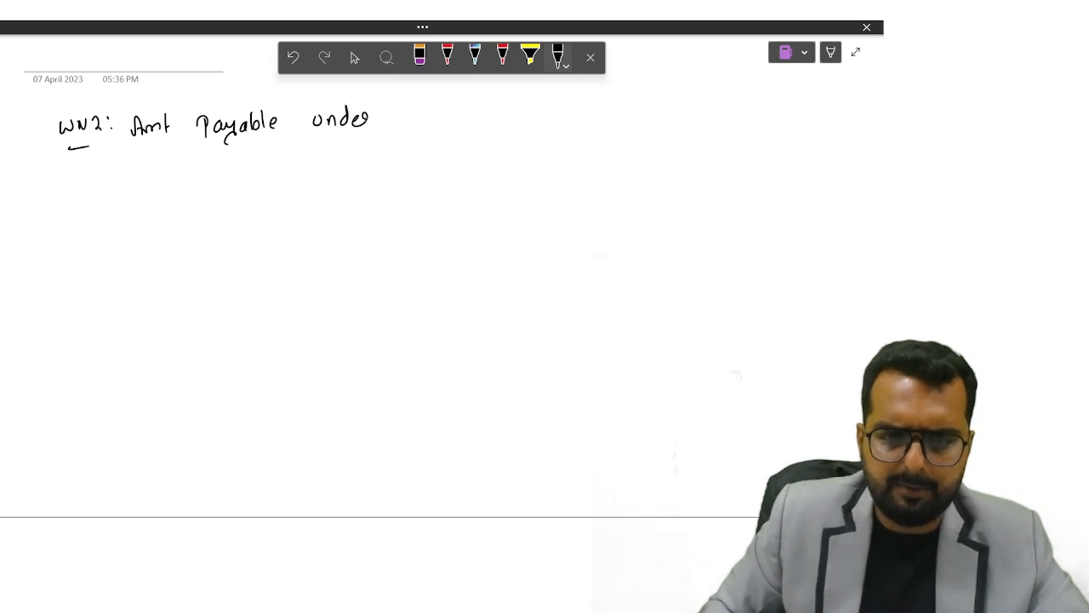
pyautogui.moveTo(448, 121); pyautogui.dragTo(469, 128)
pyautogui.moveTo(538, 117); pyautogui.dragTo(547, 127)
pyautogui.moveTo(553, 111); pyautogui.dragTo(553, 127)
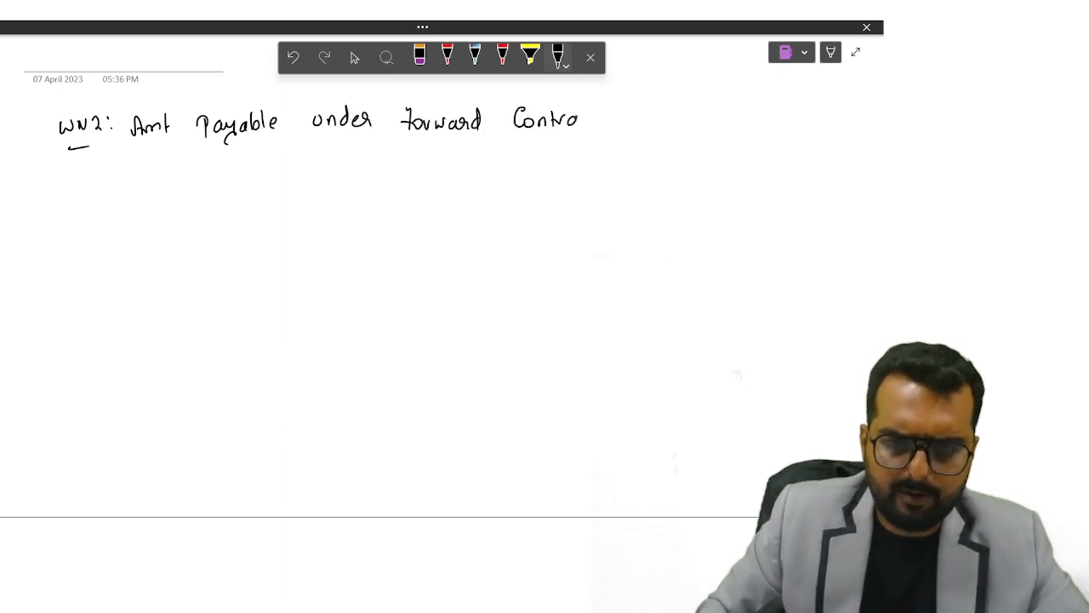
pyautogui.moveTo(286, 152); pyautogui.dragTo(415, 147)
pyautogui.moveTo(441, 145); pyautogui.dragTo(459, 145)
pyautogui.moveTo(487, 143); pyautogui.dragTo(509, 143)
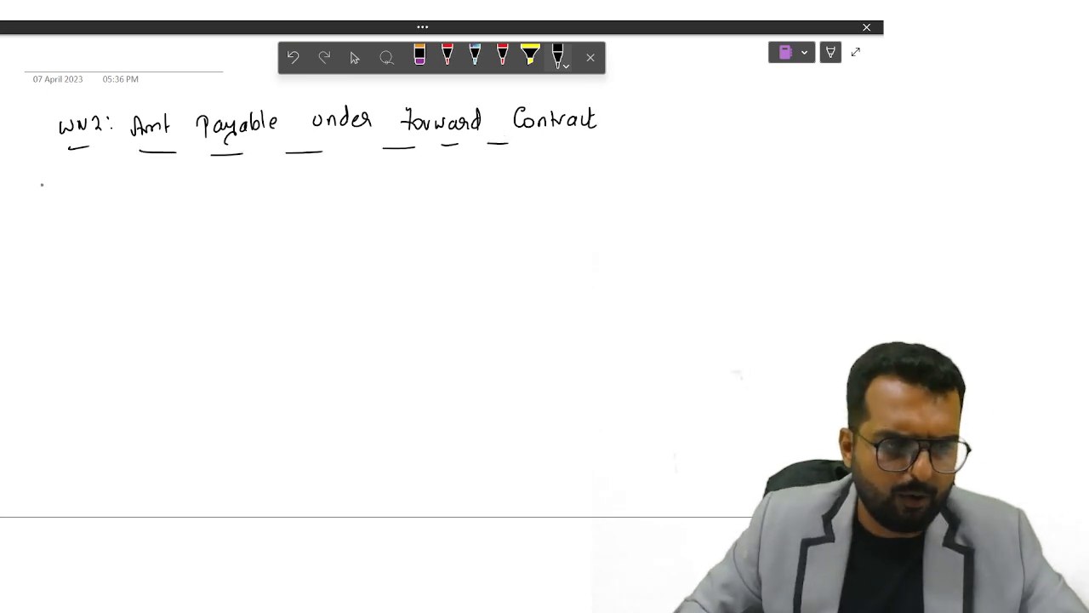
# Step: Write line (a) 80,000 $ × 74 ₹/$ = 59,20,000 ₹ and label line (b)
pyautogui.moveTo(41, 189); pyautogui.dragTo(53, 194)
pyautogui.hotkey('alt', 'Tab')
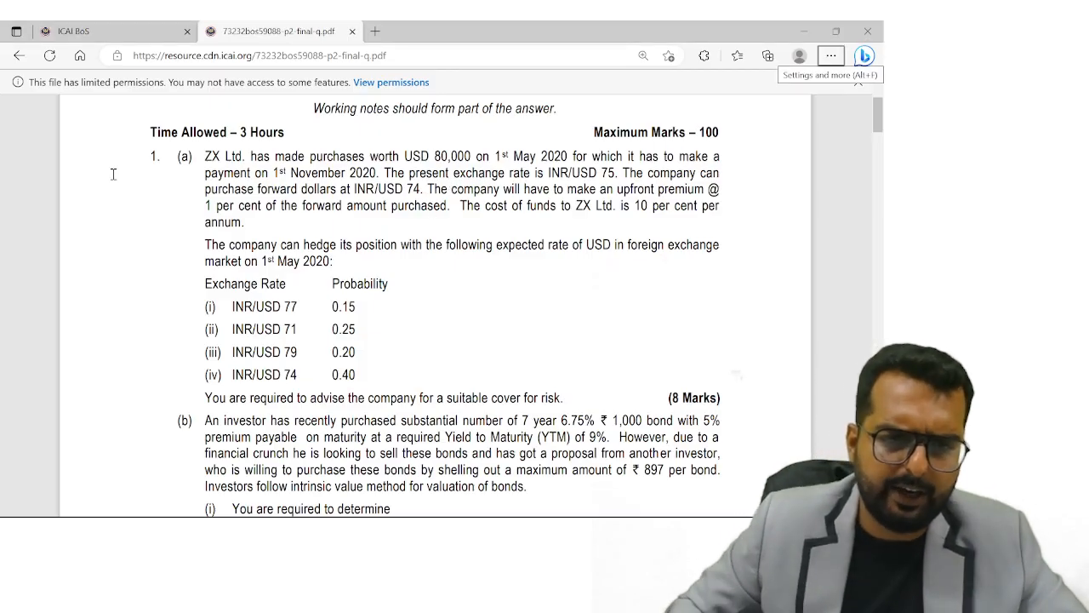
pyautogui.hotkey('alt', 'Tab')
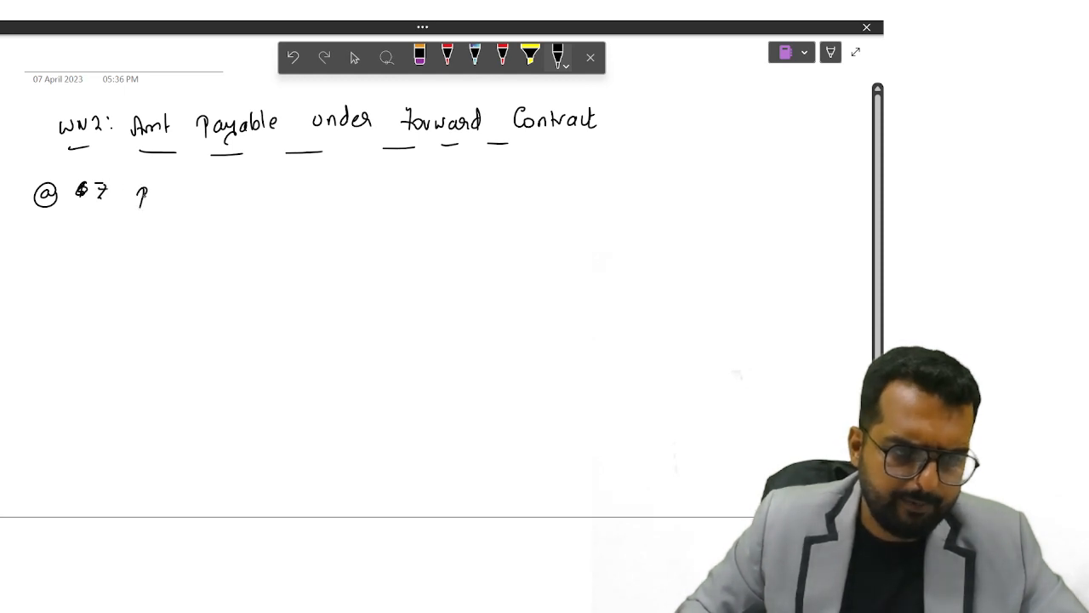
pyautogui.moveTo(211, 191); pyautogui.dragTo(219, 198)
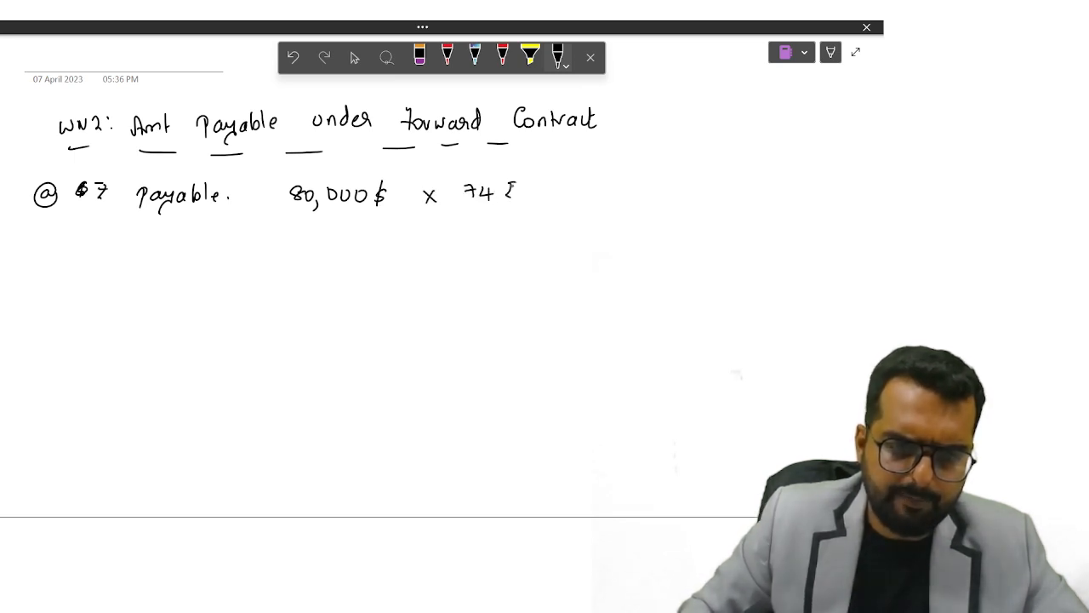
pyautogui.moveTo(529, 180)
pyautogui.mouseDown()
pyautogui.moveTo(524, 205)
pyautogui.moveTo(539, 208)
pyautogui.mouseUp()
pyautogui.moveTo(596, 183); pyautogui.dragTo(599, 193)
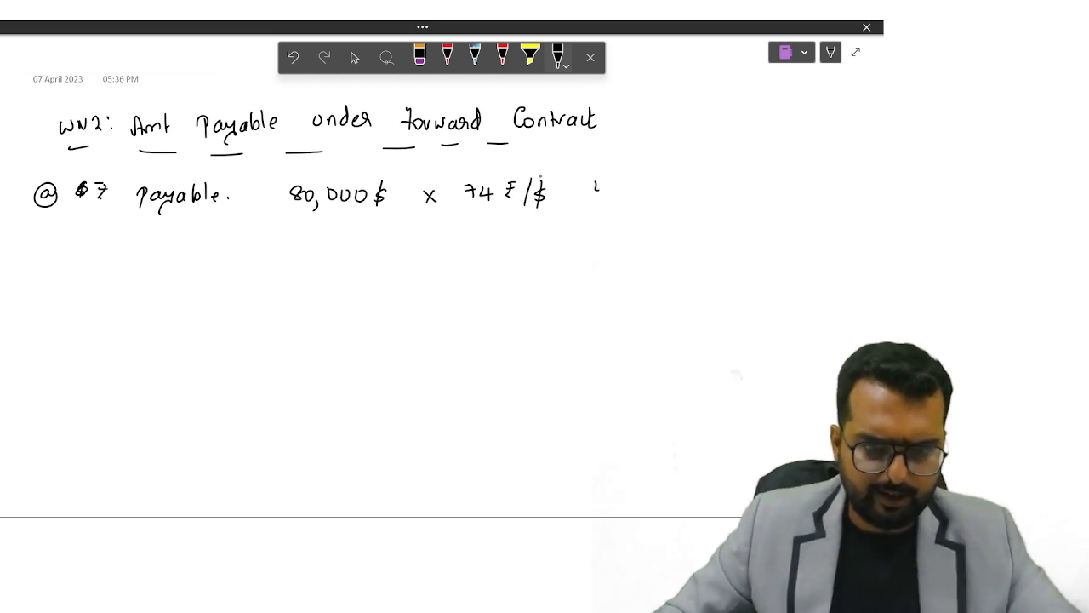
pyautogui.moveTo(645, 172); pyautogui.dragTo(638, 187)
pyautogui.moveTo(655, 173); pyautogui.dragTo(664, 191)
pyautogui.moveTo(670, 187); pyautogui.dragTo(667, 196)
pyautogui.moveTo(680, 173); pyautogui.dragTo(688, 189)
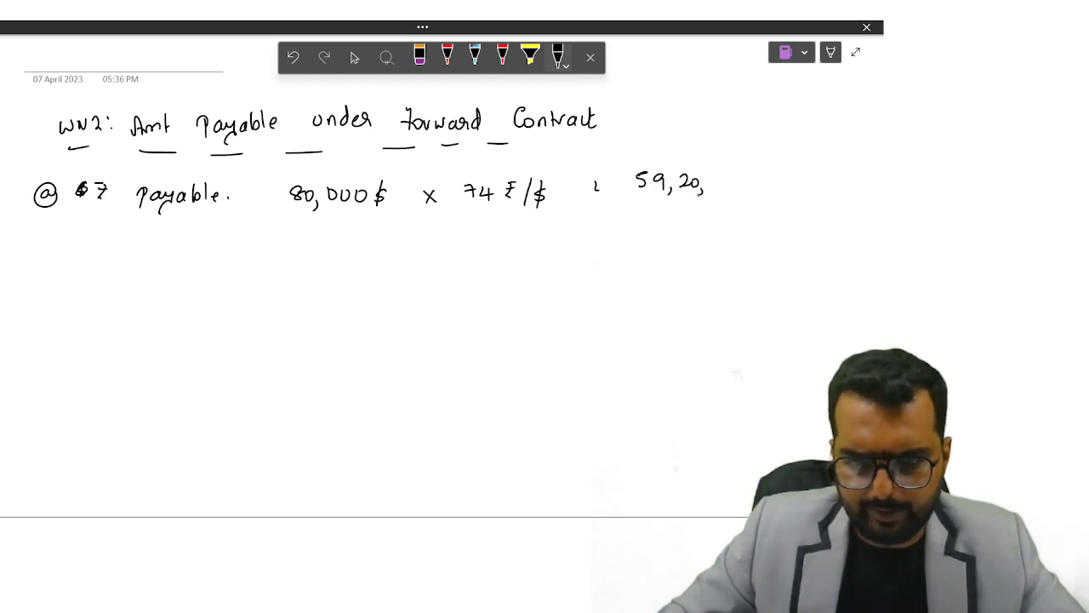
pyautogui.moveTo(713, 175); pyautogui.dragTo(764, 189)
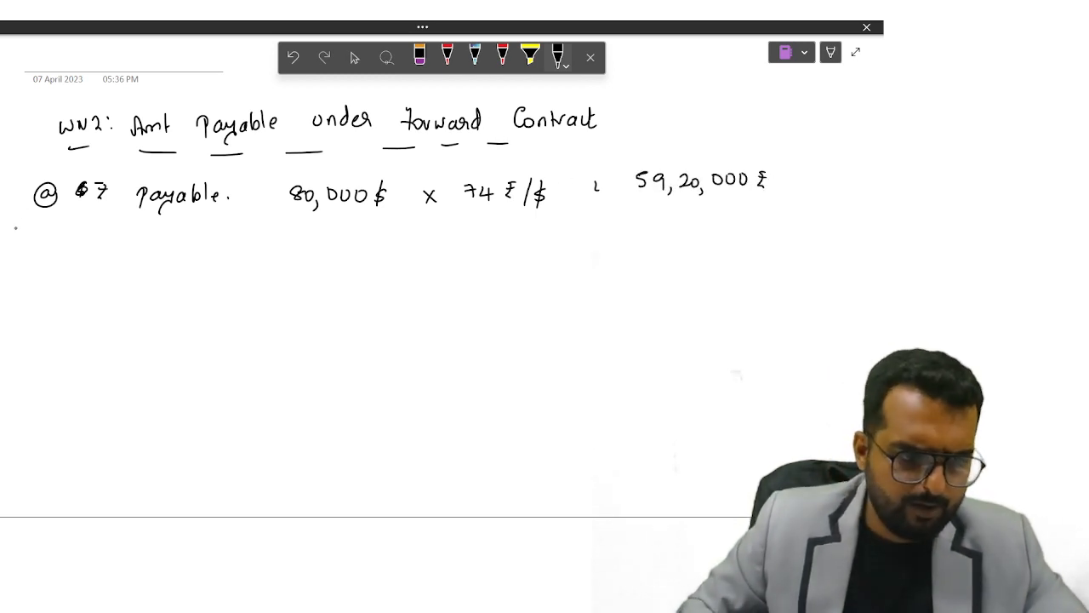
pyautogui.moveTo(34, 247)
pyautogui.mouseDown()
pyautogui.moveTo(41, 270)
pyautogui.moveTo(55, 271)
pyautogui.mouseUp()
pyautogui.hotkey('alt', 'Tab')
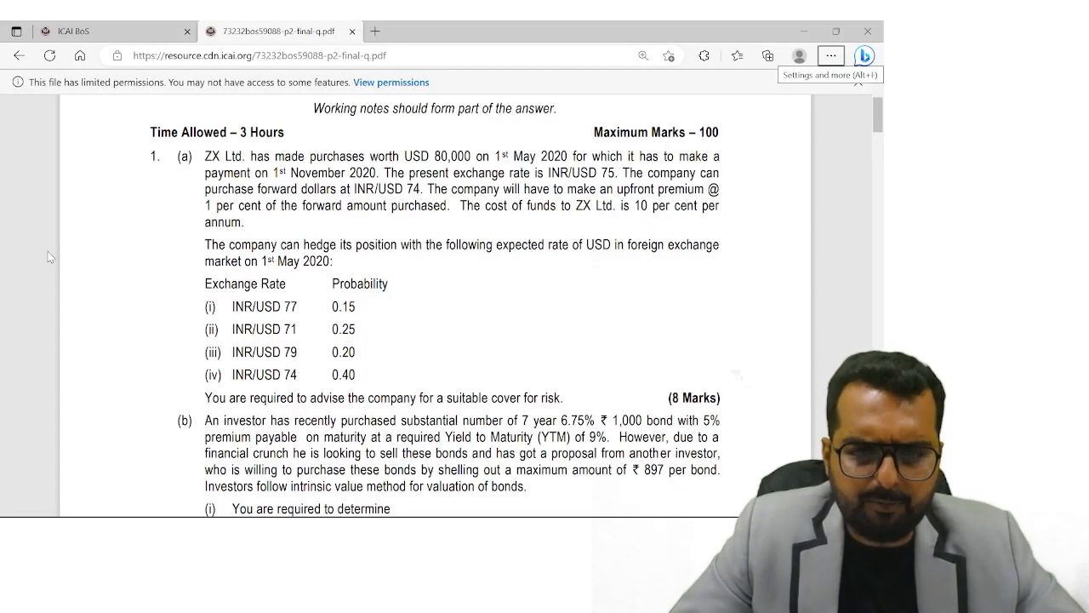
# Step: Write line (b) Upfront Premium 80,000$ × 1% = 800$ × 74 ₹/$ = 59,200 and begin (c) Interest
pyautogui.hotkey('alt', 'Tab')
pyautogui.hotkey('alt', 'Tab')
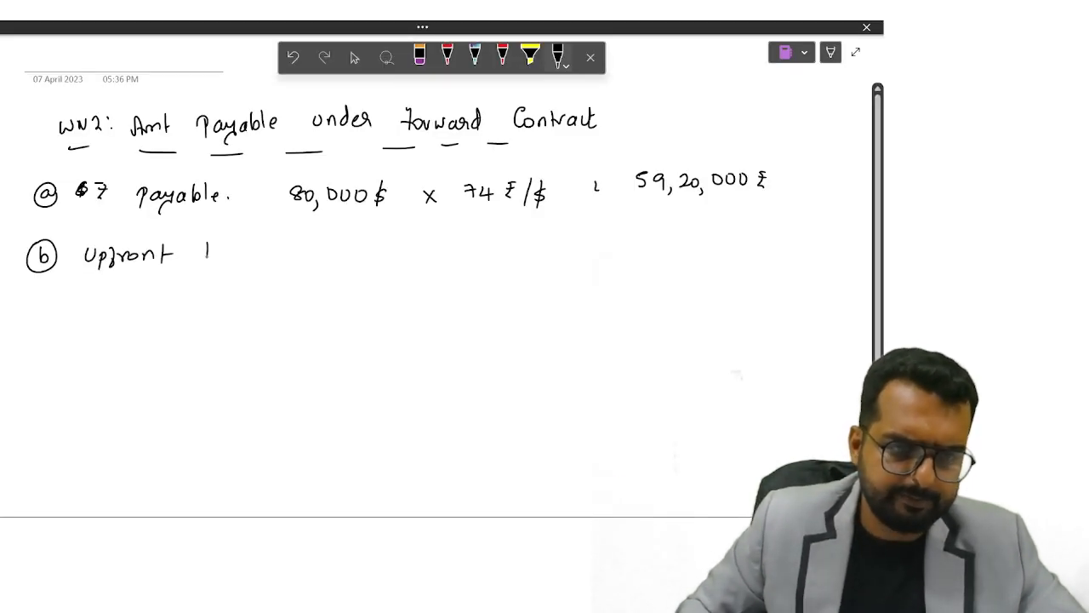
pyautogui.moveTo(262, 255); pyautogui.dragTo(305, 260)
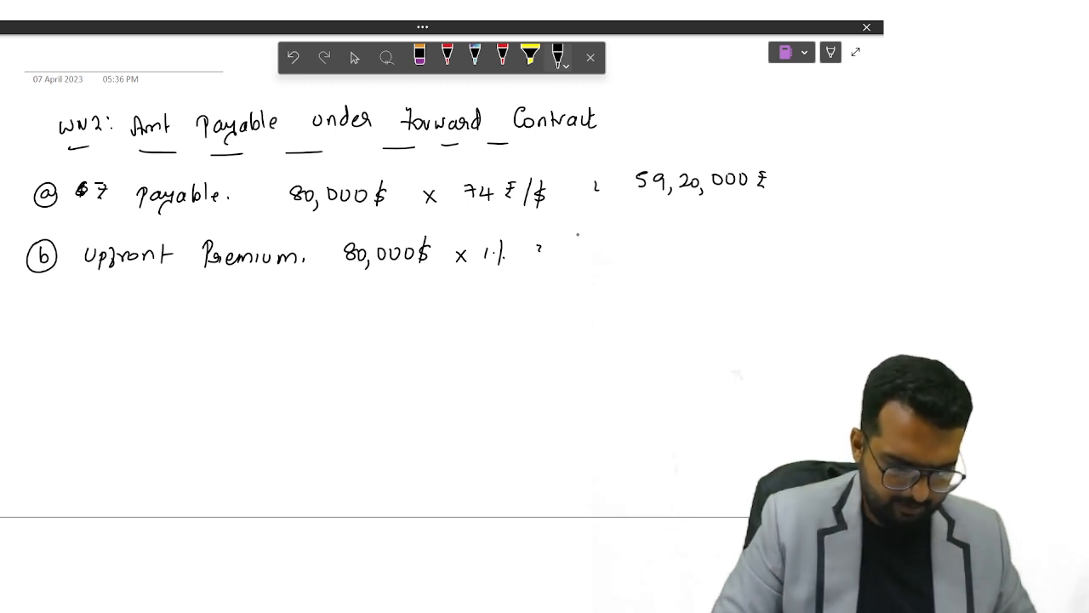
pyautogui.moveTo(566, 240)
pyautogui.mouseDown()
pyautogui.moveTo(572, 253)
pyautogui.moveTo(649, 251)
pyautogui.mouseUp()
pyautogui.moveTo(649, 241); pyautogui.dragTo(639, 252)
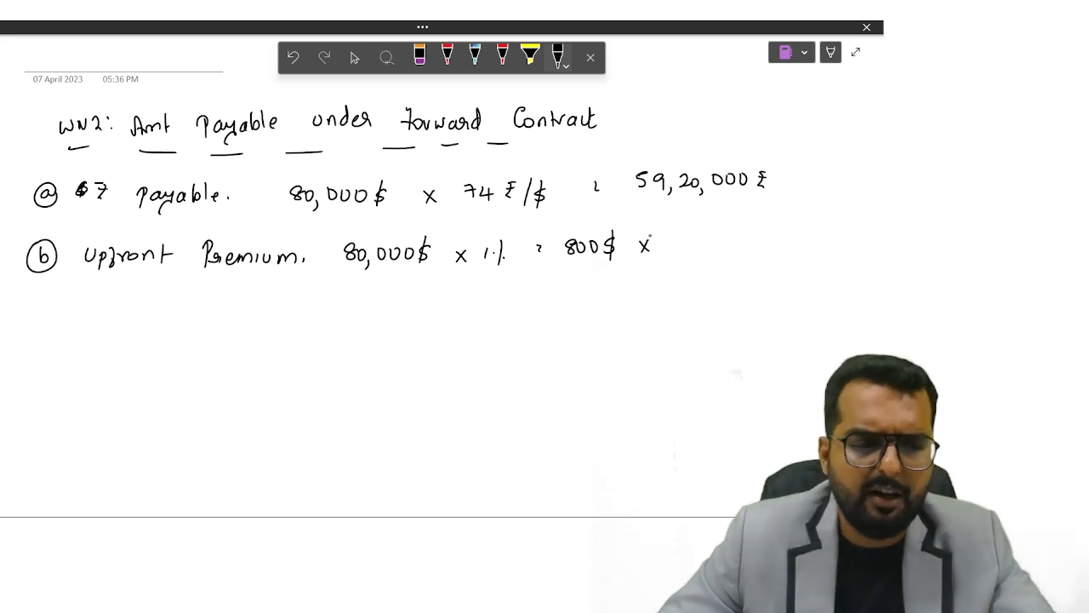
pyautogui.hotkey('alt', 'Tab')
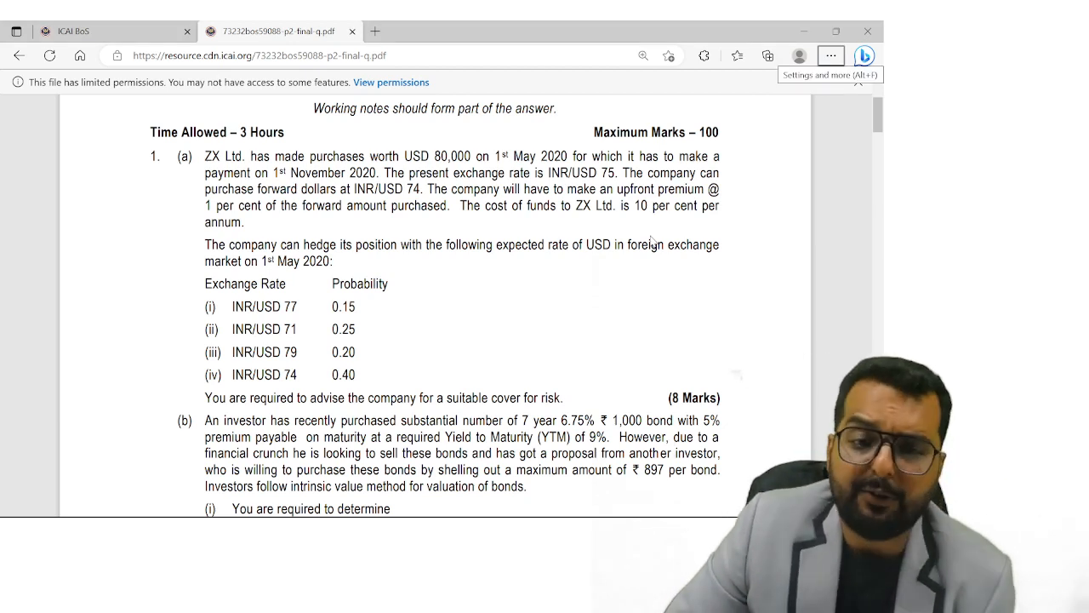
pyautogui.hotkey('alt', 'Tab')
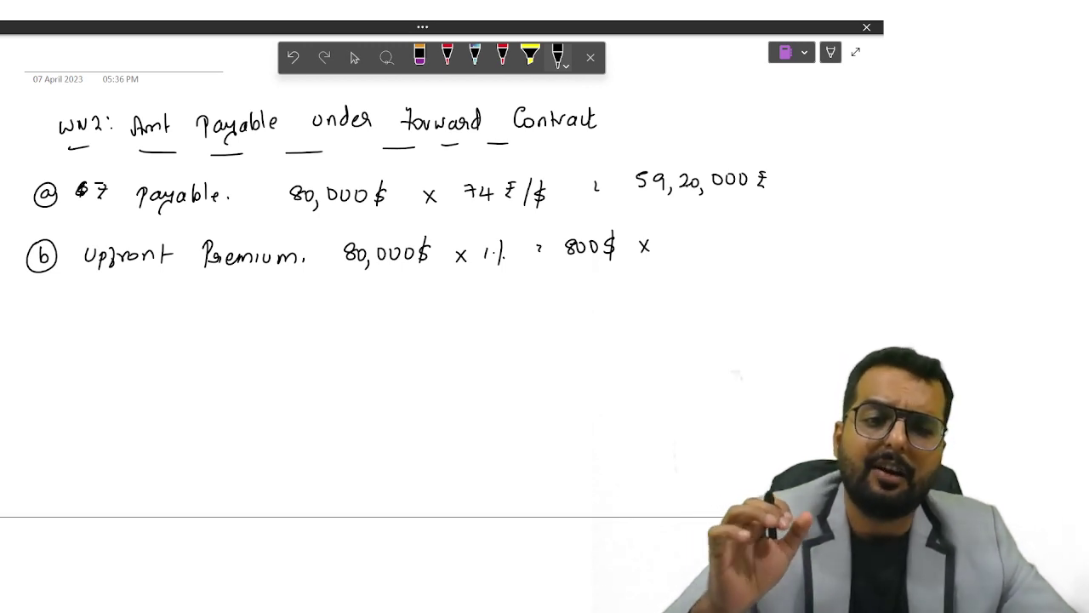
pyautogui.click(666, 249)
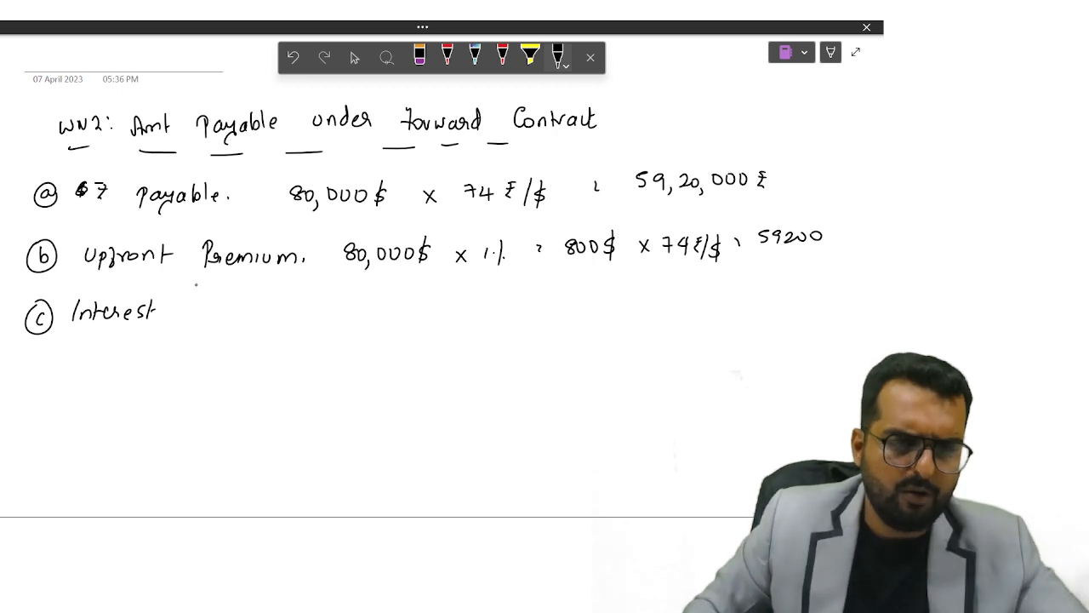
# Step: Write the interest working 59200 × 10% × 6/12 = 2960 ₹
pyautogui.hotkey('alt', 'Tab')
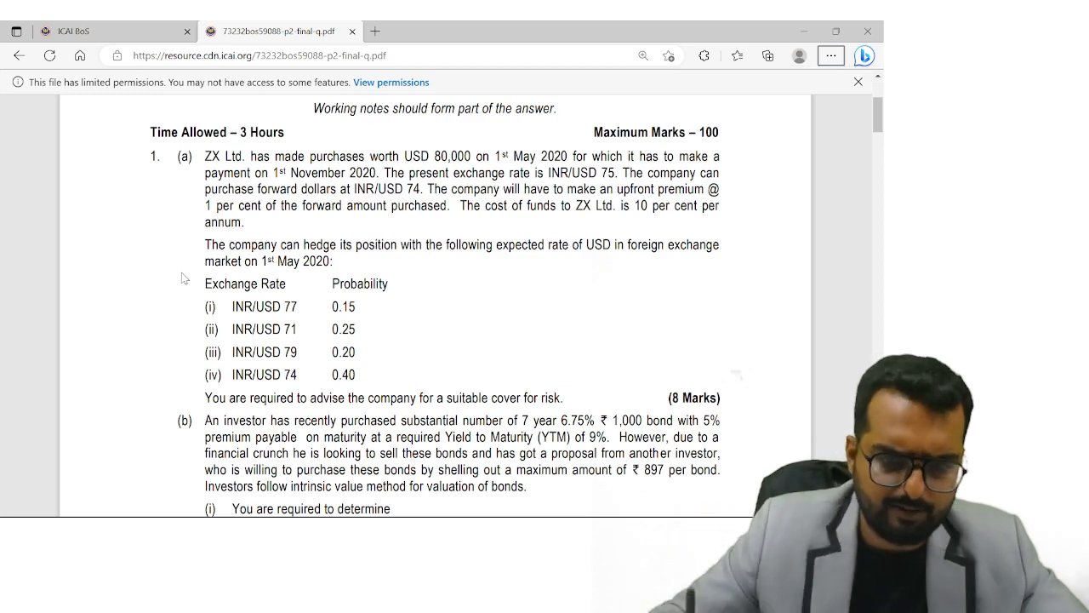
pyautogui.hotkey('alt', 'Tab')
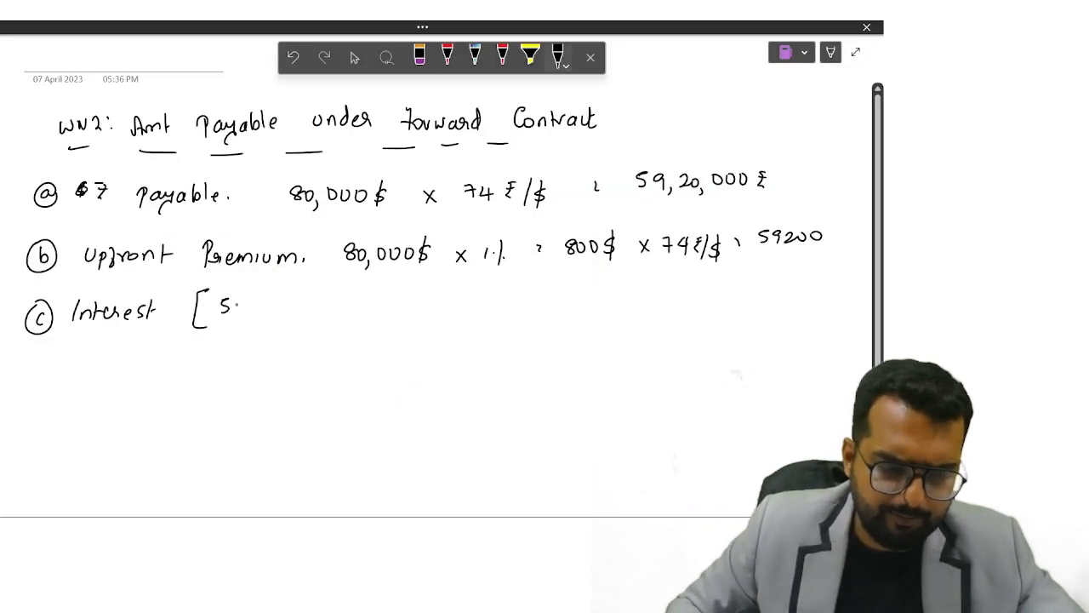
pyautogui.moveTo(328, 300); pyautogui.dragTo(343, 311)
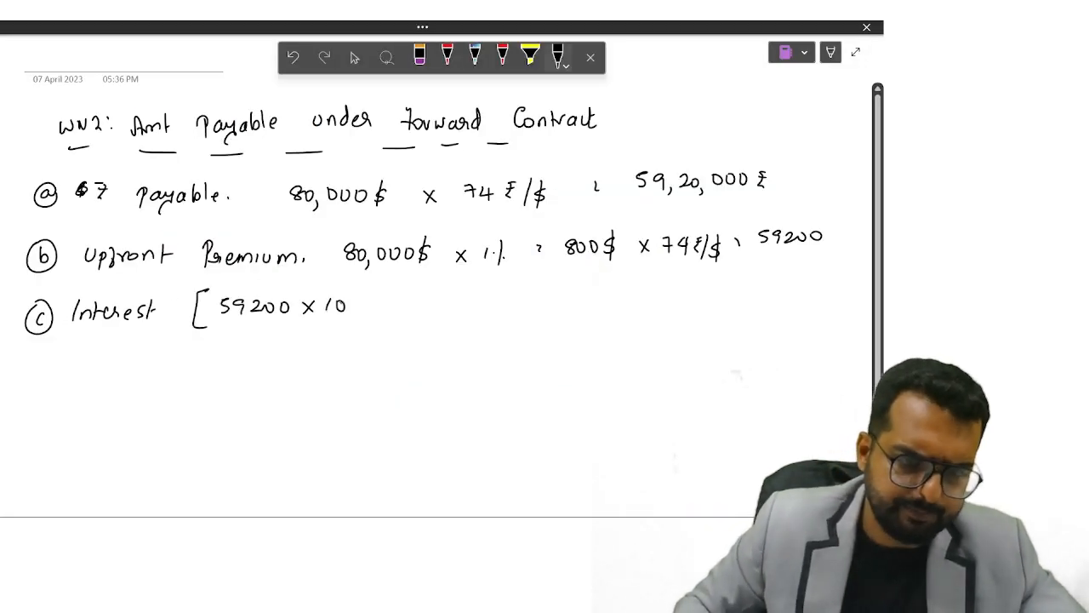
pyautogui.moveTo(426, 296)
pyautogui.mouseDown()
pyautogui.moveTo(441, 316)
pyautogui.moveTo(468, 299)
pyautogui.moveTo(476, 326)
pyautogui.mouseUp()
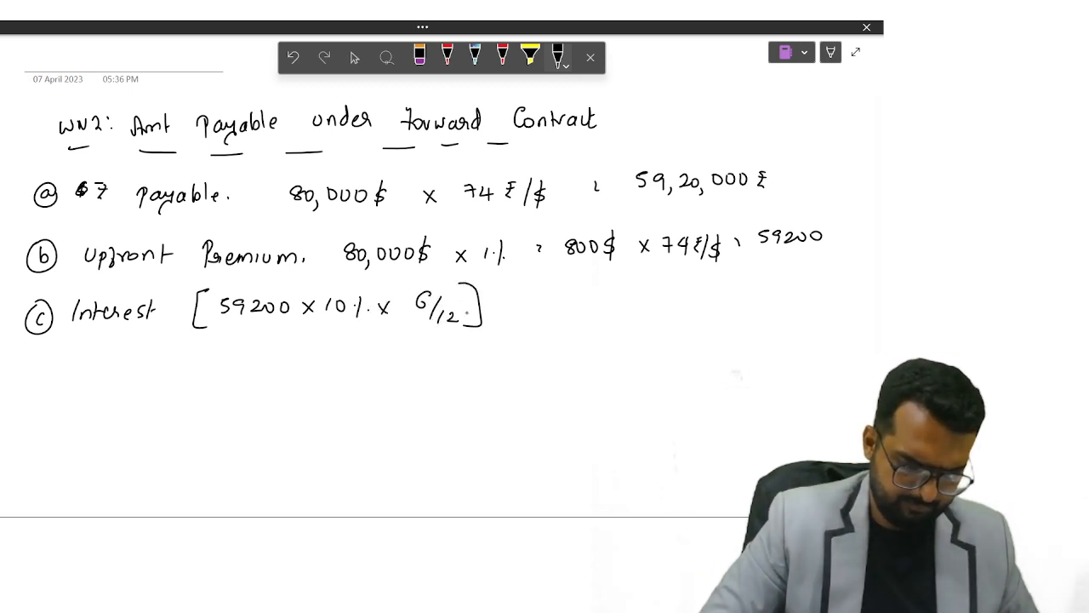
pyautogui.moveTo(718, 284); pyautogui.dragTo(753, 300)
pyautogui.moveTo(764, 288)
pyautogui.mouseDown()
pyautogui.moveTo(766, 297)
pyautogui.moveTo(792, 294)
pyautogui.mouseUp()
pyautogui.moveTo(723, 317); pyautogui.dragTo(804, 320)
# Step: Write line (d) Total Payable = 59,82,160 ₹ with a double underline
pyautogui.moveTo(728, 376); pyautogui.dragTo(781, 379)
pyautogui.moveTo(724, 385); pyautogui.dragTo(779, 387)
pyautogui.moveTo(34, 367)
pyautogui.mouseDown()
pyautogui.moveTo(46, 393)
pyautogui.moveTo(142, 378)
pyautogui.mouseUp()
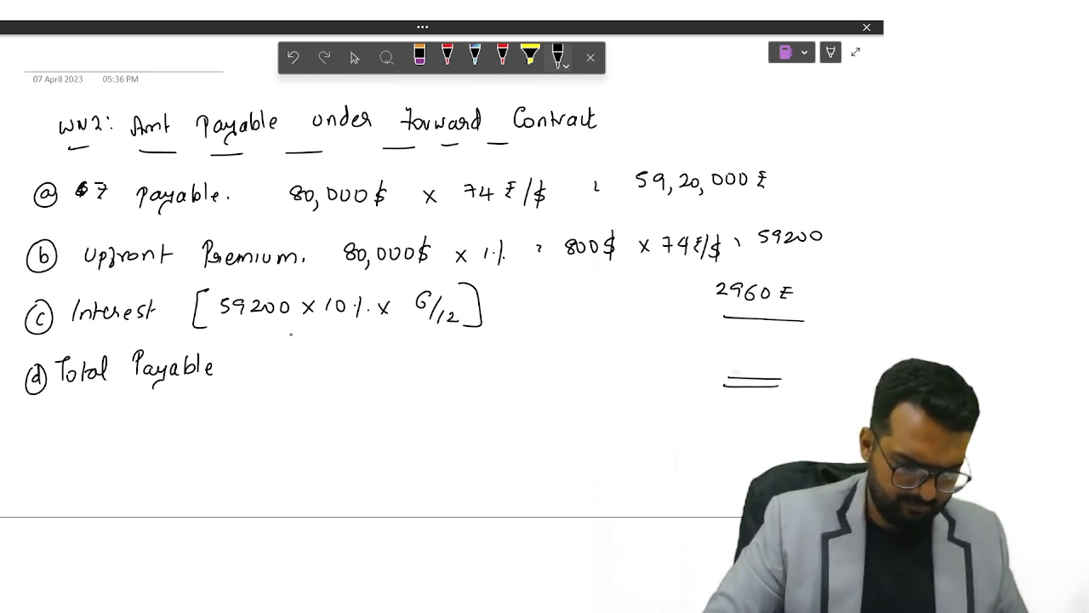
pyautogui.moveTo(672, 350)
pyautogui.mouseDown()
pyautogui.moveTo(700, 372)
pyautogui.moveTo(756, 364)
pyautogui.mouseUp()
pyautogui.moveTo(766, 349)
pyautogui.mouseDown()
pyautogui.moveTo(767, 364)
pyautogui.moveTo(803, 363)
pyautogui.mouseUp()
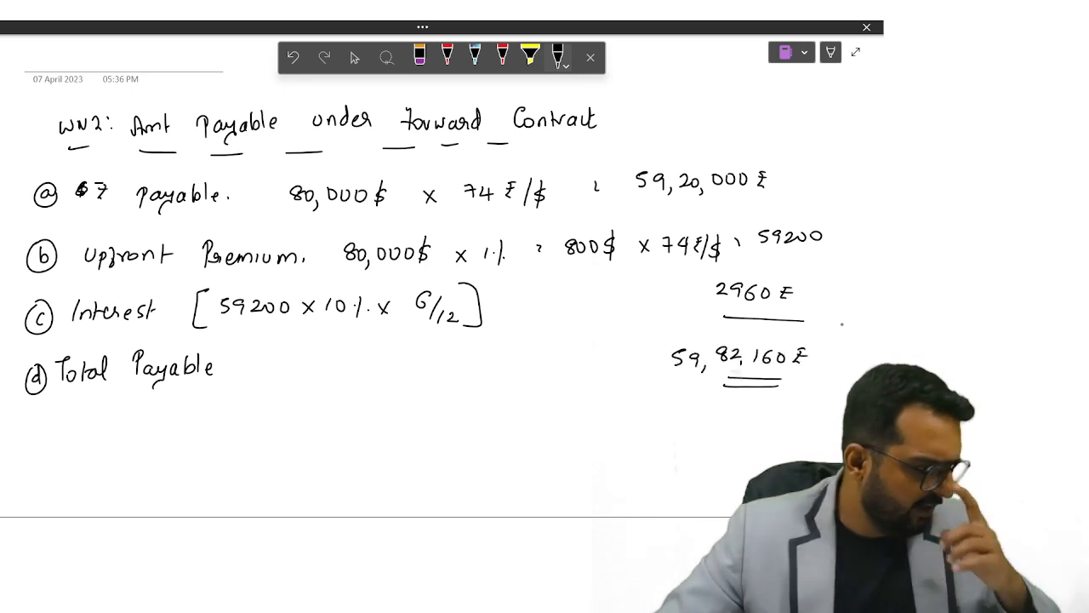
pyautogui.click(841, 325)
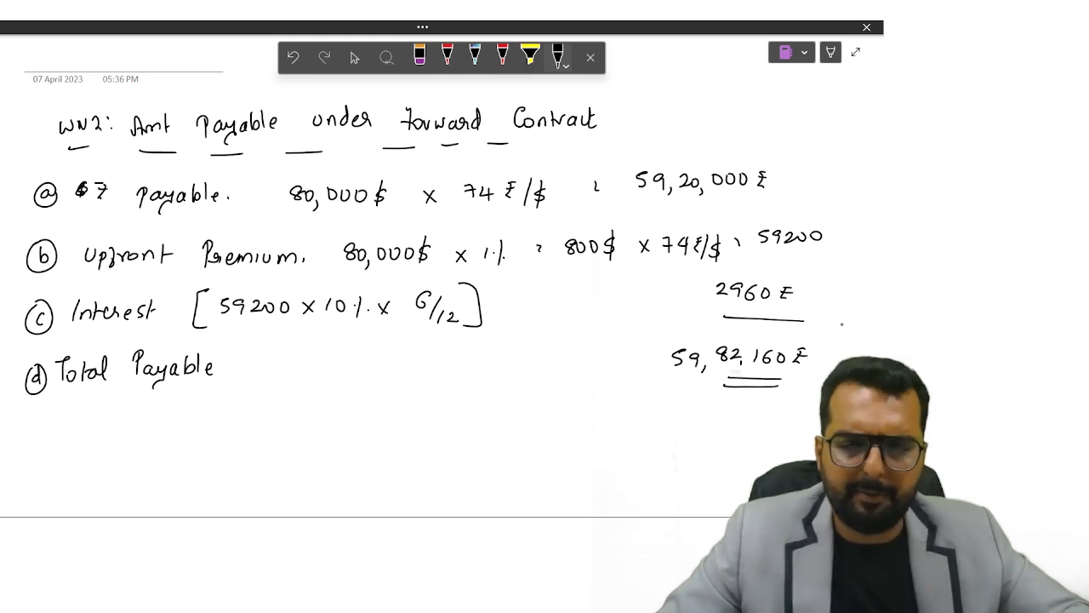
# Step: In red ink, write and underline the heading WN: Payment if Forward not Entered
pyautogui.hotkey('ctrl', 'z')
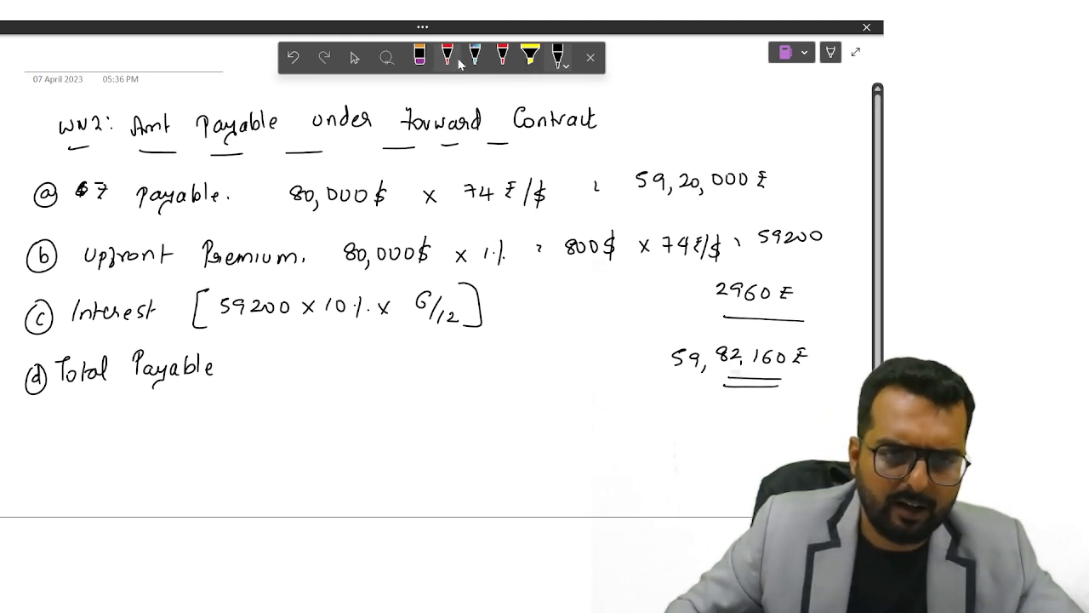
pyautogui.click(447, 56)
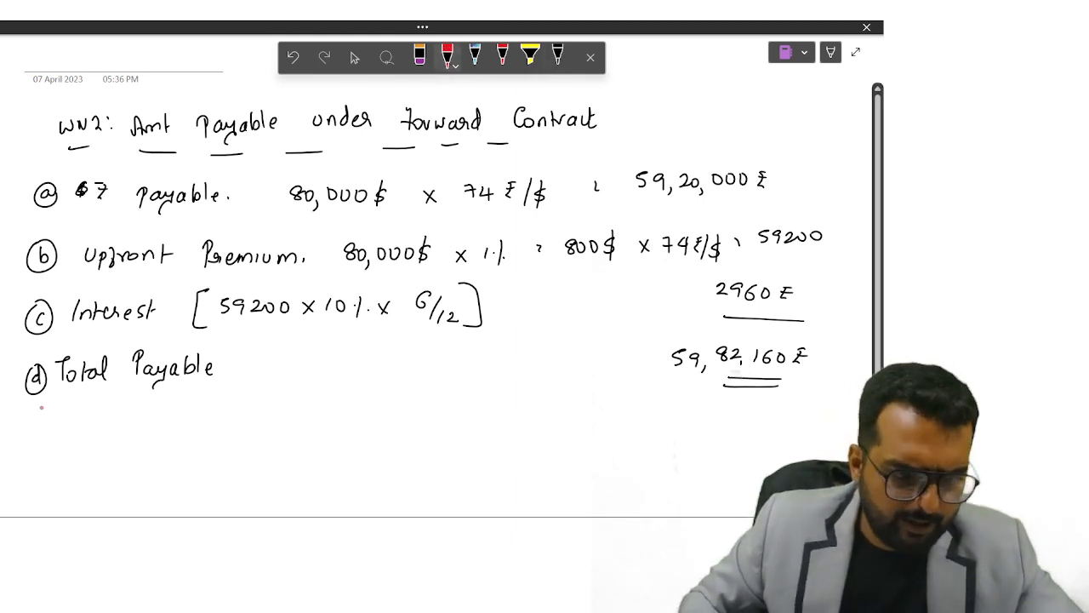
pyautogui.moveTo(20, 442); pyautogui.dragTo(51, 443)
pyautogui.moveTo(92, 409); pyautogui.dragTo(101, 434)
pyautogui.moveTo(104, 419)
pyautogui.mouseDown()
pyautogui.moveTo(115, 431)
pyautogui.moveTo(277, 442)
pyautogui.mouseUp()
pyautogui.moveTo(284, 424); pyautogui.dragTo(368, 426)
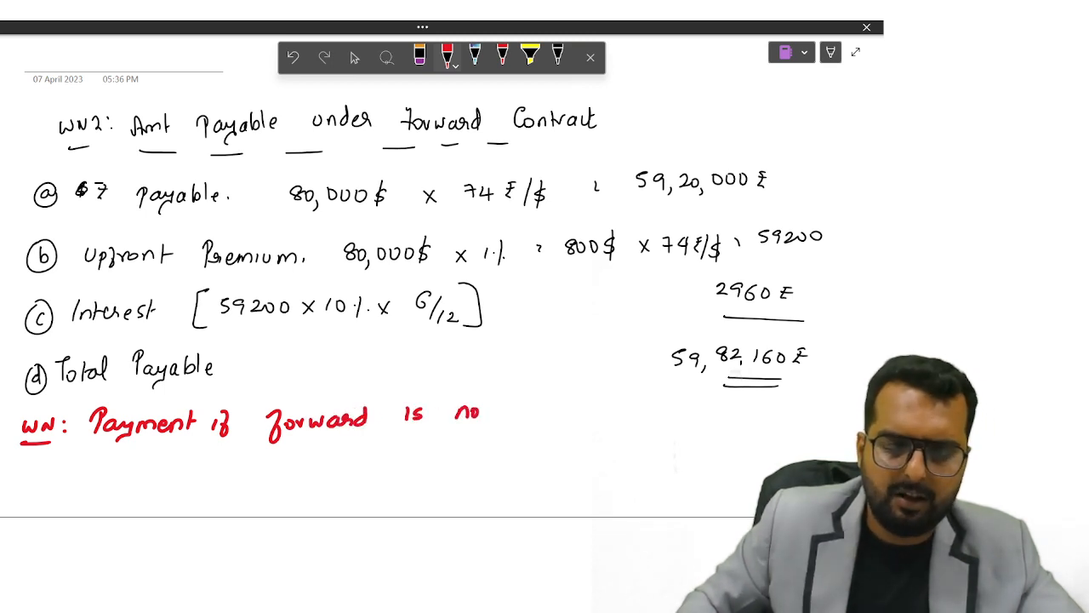
pyautogui.moveTo(557, 400)
pyautogui.mouseDown()
pyautogui.moveTo(585, 417)
pyautogui.moveTo(620, 400)
pyautogui.mouseUp()
pyautogui.moveTo(211, 439); pyautogui.dragTo(228, 437)
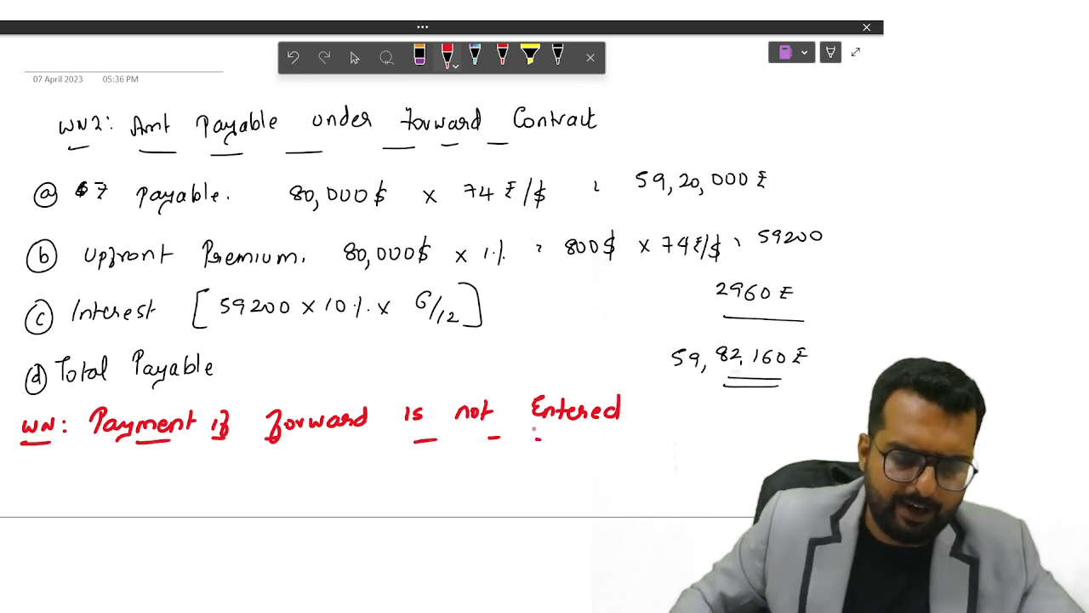
# Step: Write 80,000$ × 74.70 = 59,76,000 in red, double underlined and marked Better
pyautogui.moveTo(166, 464)
pyautogui.mouseDown()
pyautogui.moveTo(180, 493)
pyautogui.moveTo(243, 481)
pyautogui.moveTo(313, 488)
pyautogui.mouseUp()
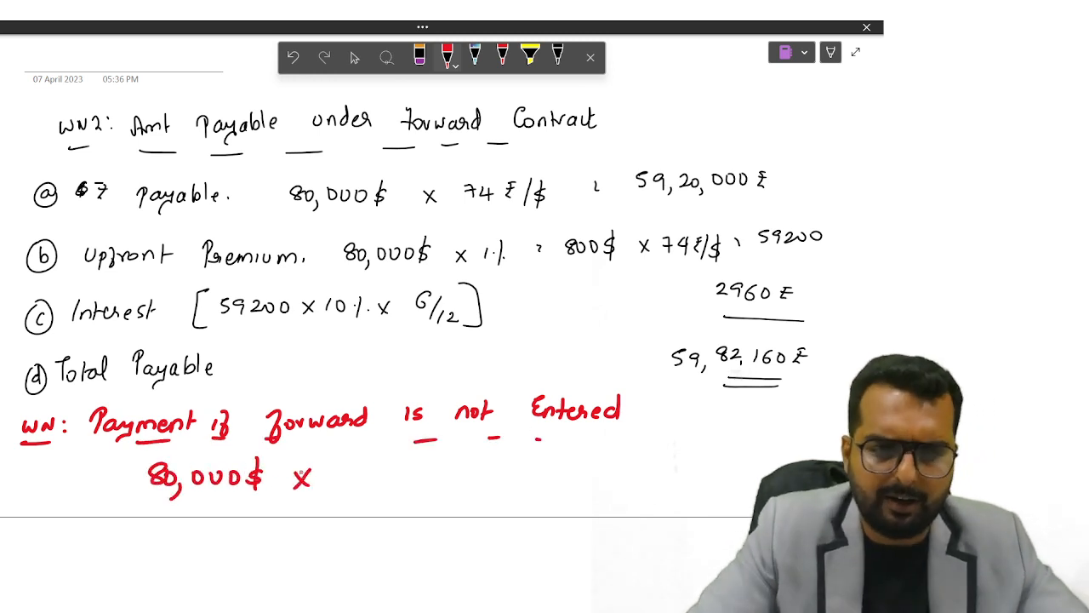
pyautogui.press('pageup')
pyautogui.press('pagedown')
pyautogui.moveTo(337, 467)
pyautogui.mouseDown()
pyautogui.moveTo(349, 487)
pyautogui.moveTo(368, 487)
pyautogui.mouseUp()
pyautogui.moveTo(377, 478); pyautogui.dragTo(425, 483)
pyautogui.moveTo(458, 475); pyautogui.dragTo(460, 478)
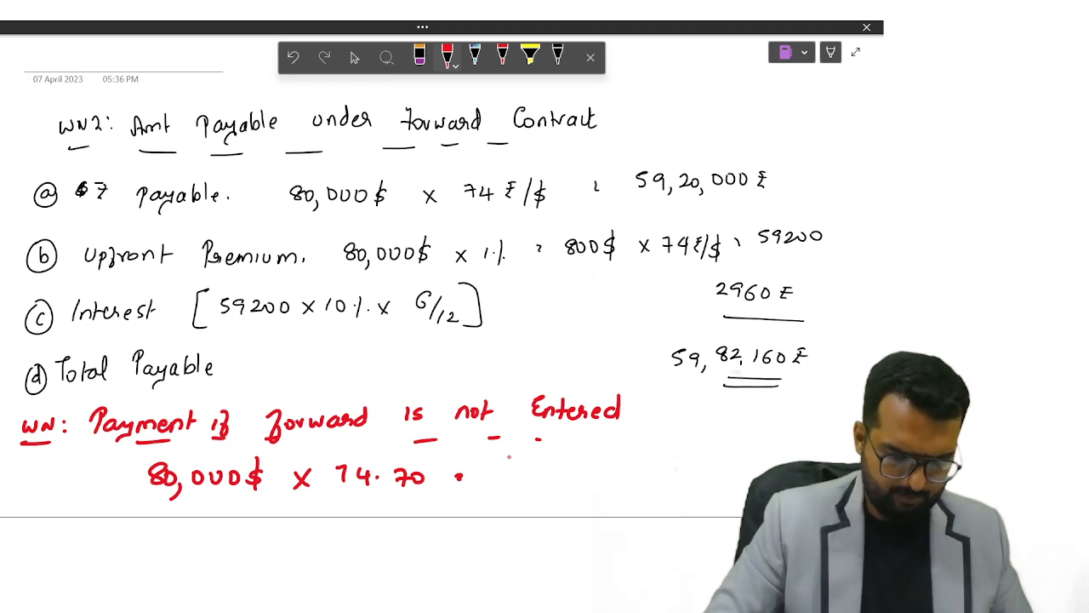
pyautogui.moveTo(577, 445)
pyautogui.mouseDown()
pyautogui.moveTo(569, 461)
pyautogui.moveTo(606, 469)
pyautogui.mouseUp()
pyautogui.moveTo(622, 443)
pyautogui.mouseDown()
pyautogui.moveTo(633, 461)
pyautogui.moveTo(684, 461)
pyautogui.mouseUp()
pyautogui.moveTo(691, 449); pyautogui.dragTo(719, 460)
pyautogui.moveTo(599, 481); pyautogui.dragTo(706, 477)
pyautogui.moveTo(611, 487); pyautogui.dragTo(695, 483)
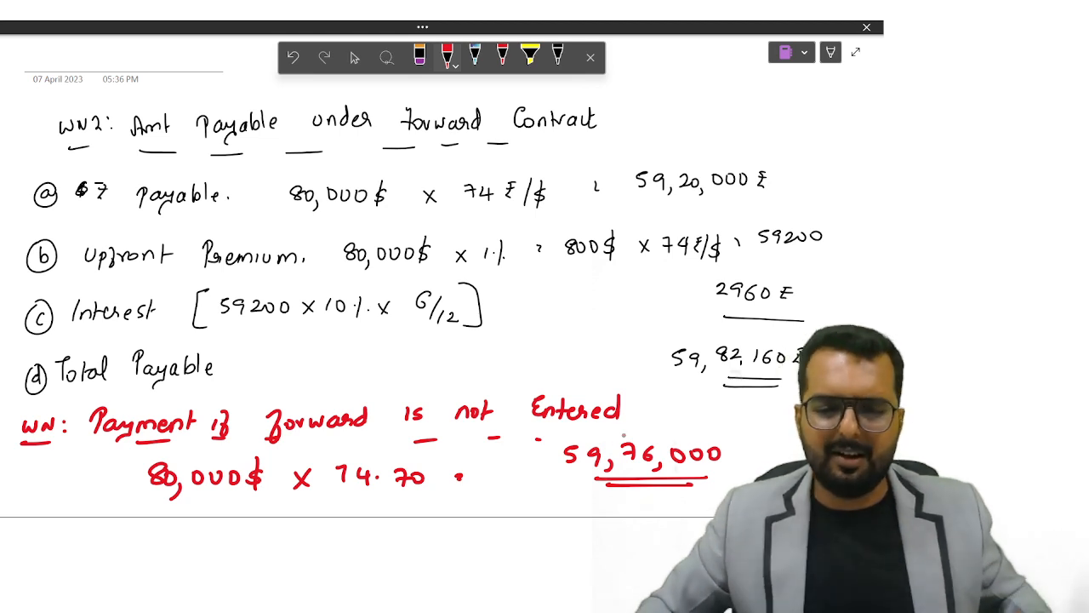
pyautogui.moveTo(725, 433)
pyautogui.mouseDown()
pyautogui.moveTo(736, 463)
pyautogui.moveTo(830, 460)
pyautogui.mouseUp()
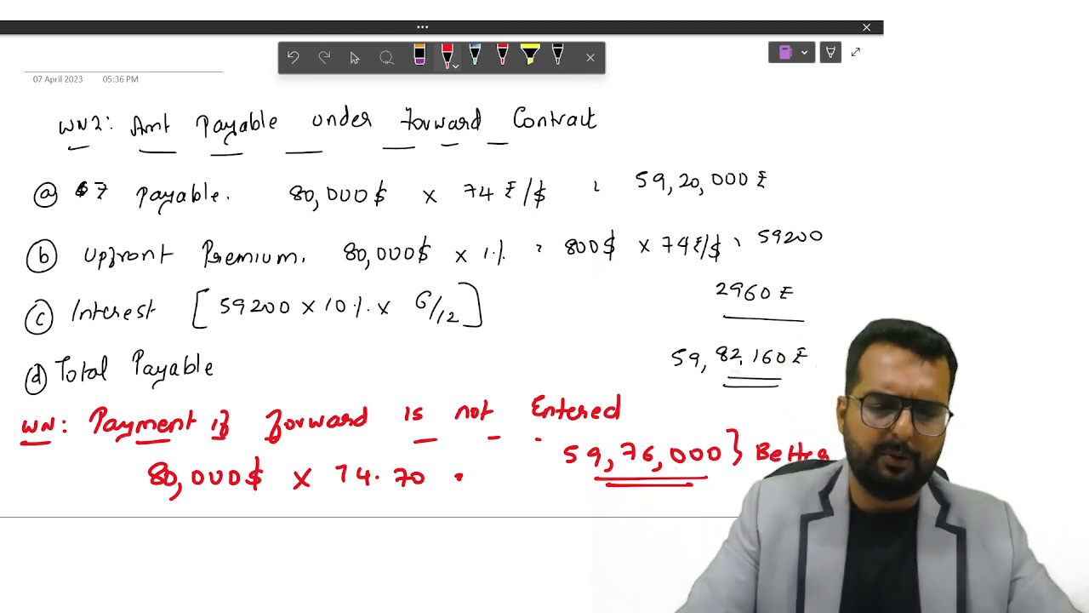